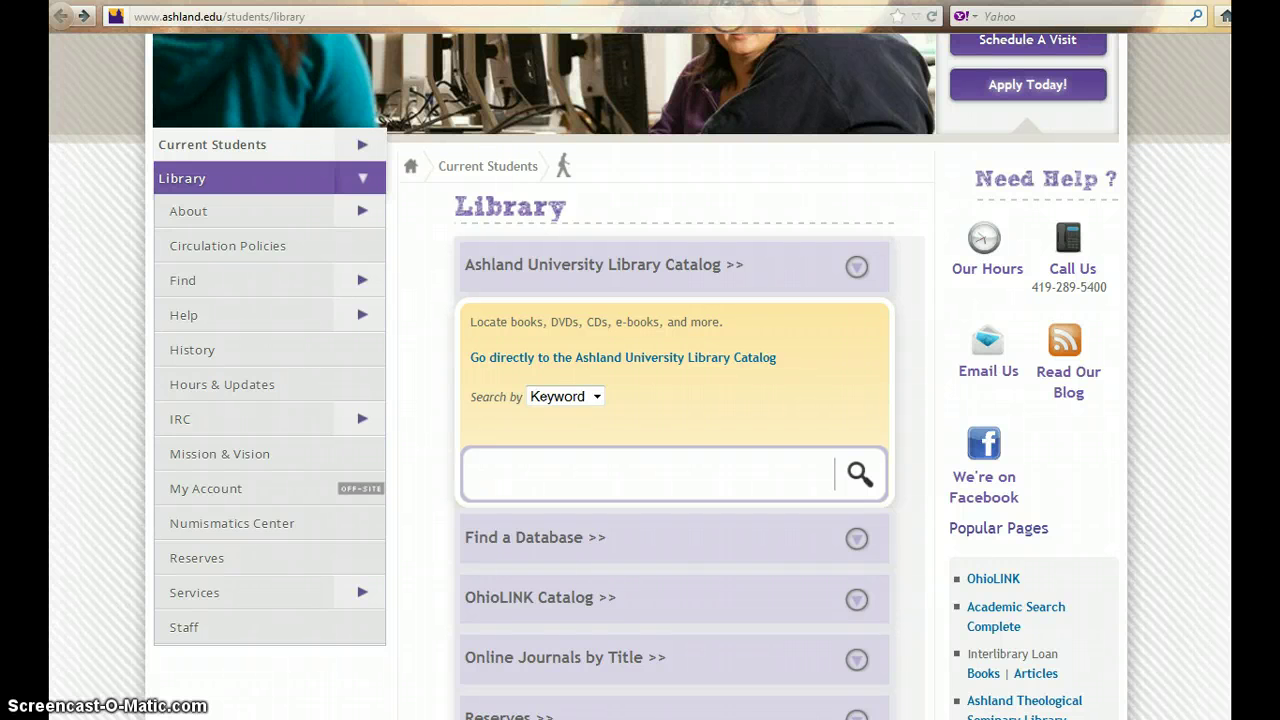
Open the Databases A-Z list from the library site's Find a Database section
{"action": "left_click", "coordinate": [508, 541]}
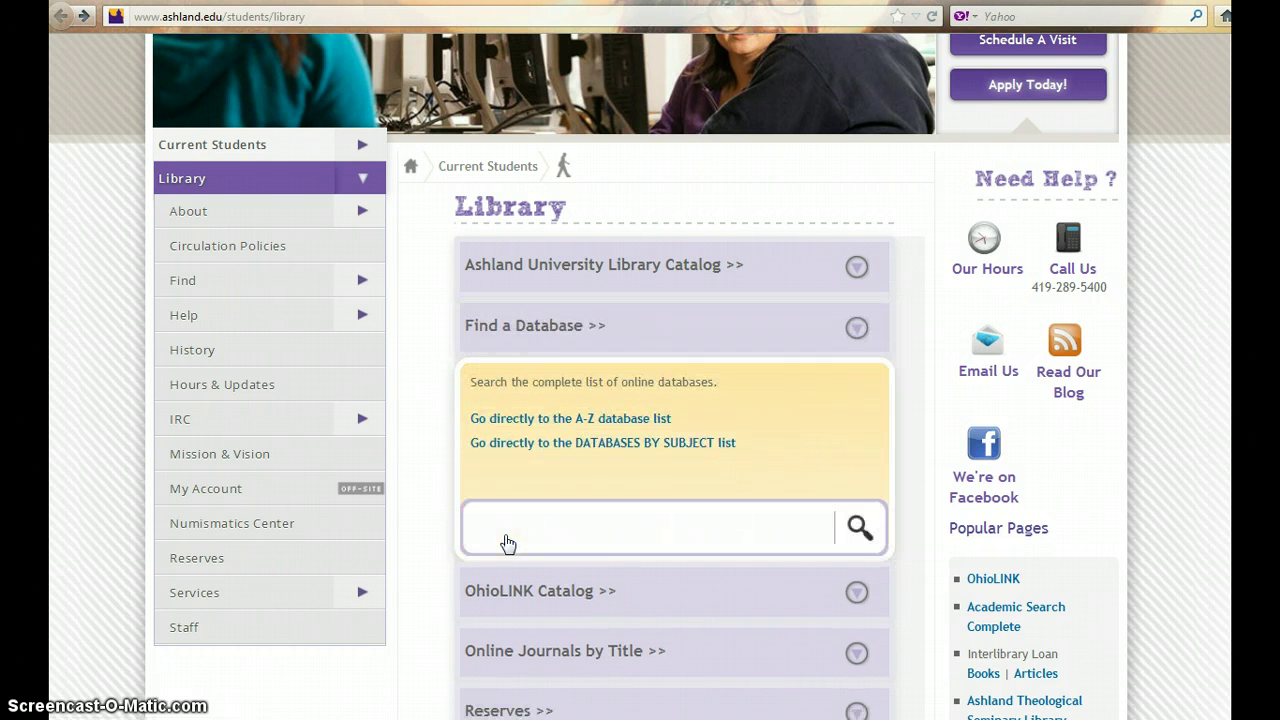
{"action": "left_click", "coordinate": [498, 424]}
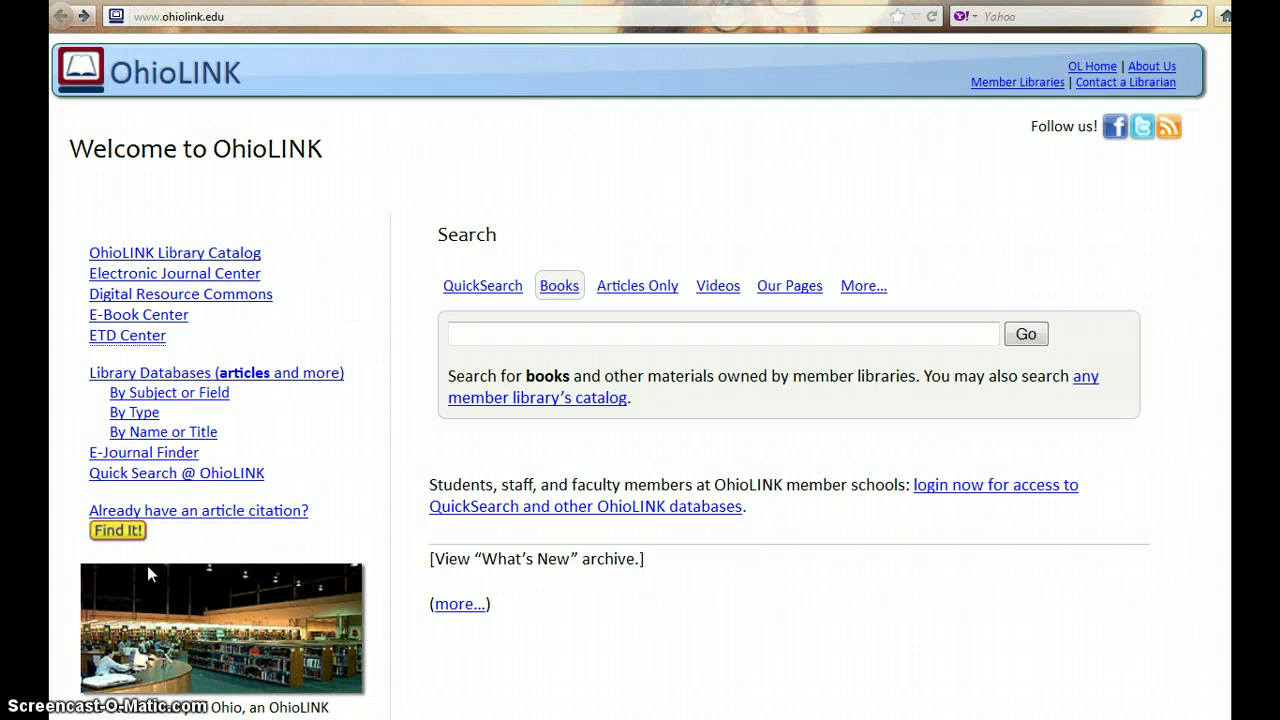
Open OhioLINK's Library Databases (articles and more) listing
{"action": "left_click", "coordinate": [288, 373]}
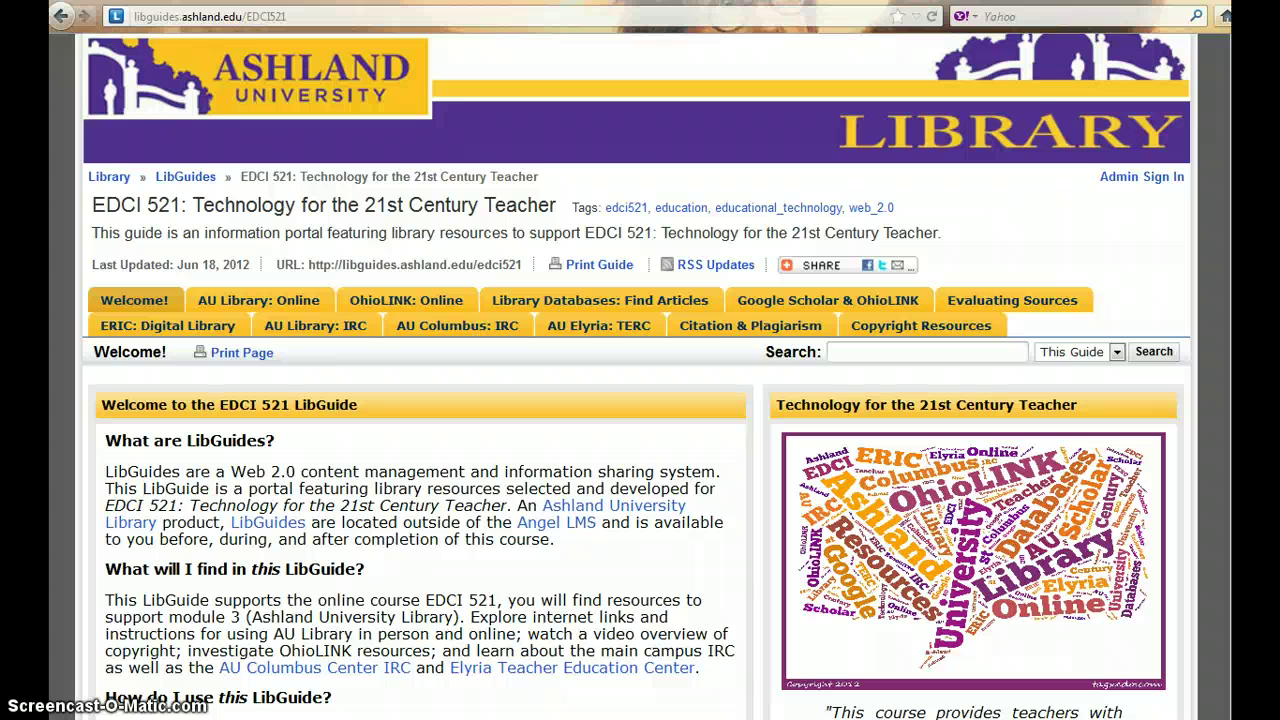
Open Education Research Complete from the guide's Library Databases: Find Articles list
{"action": "left_click", "coordinate": [614, 308]}
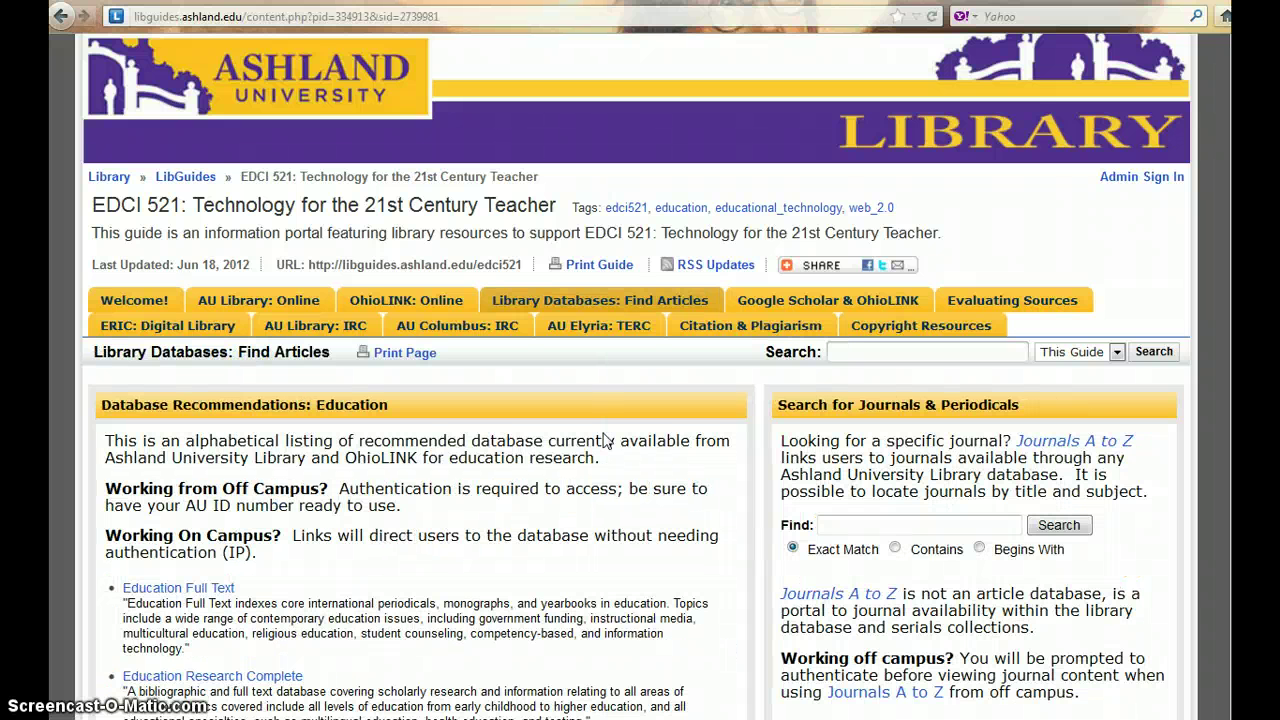
{"action": "scroll", "coordinate": [605, 440], "scroll_direction": "down", "scroll_amount": 5}
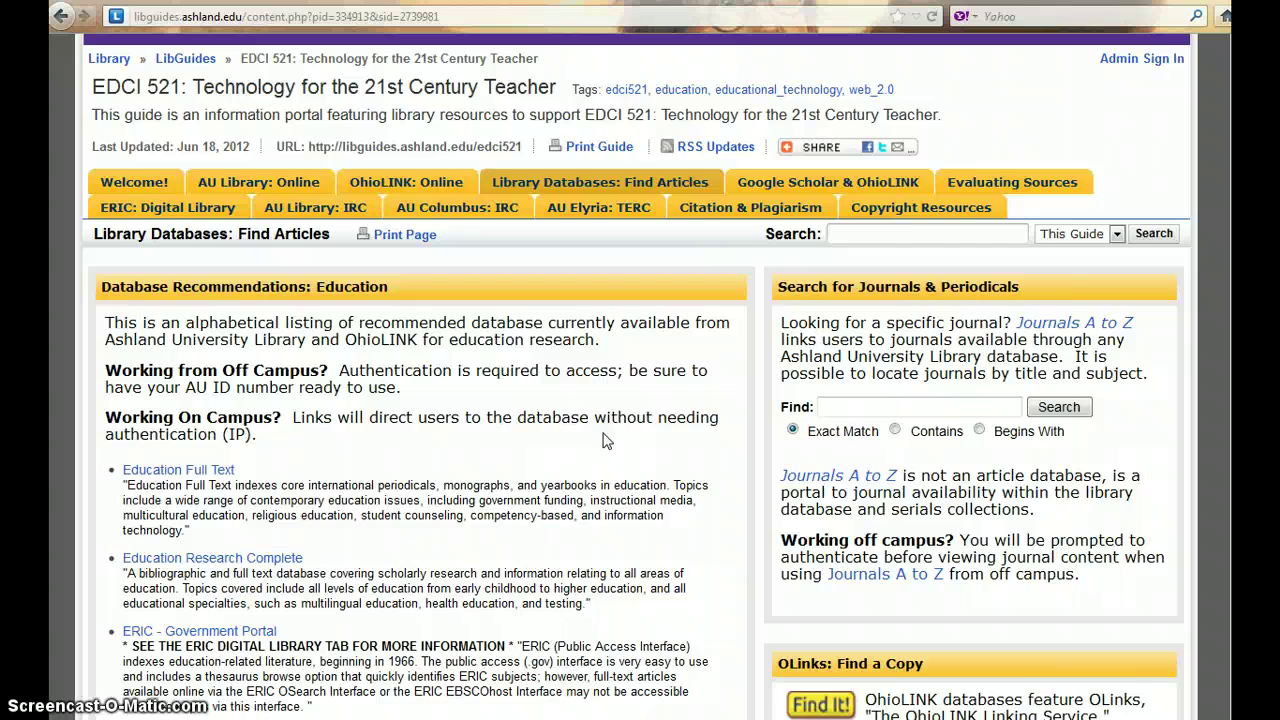
{"action": "scroll", "coordinate": [603, 432], "scroll_direction": "down", "scroll_amount": 3}
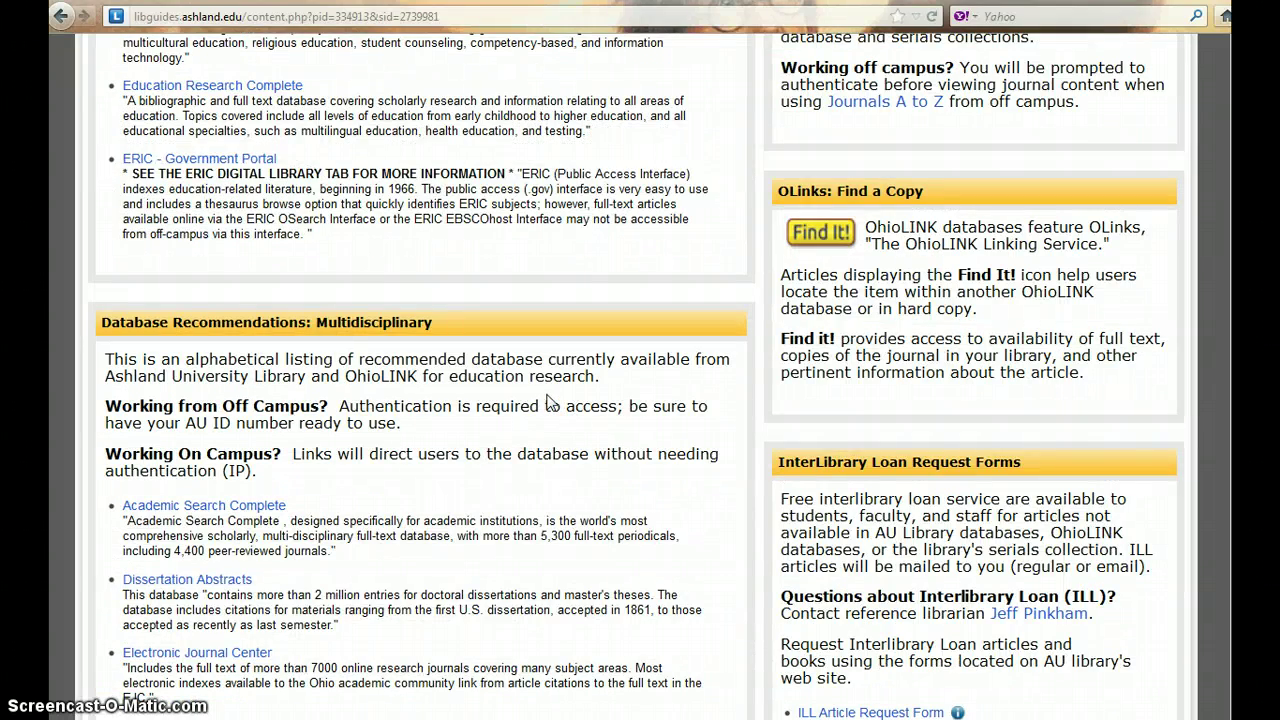
{"action": "scroll", "coordinate": [640, 380], "scroll_direction": "up", "scroll_amount": 3}
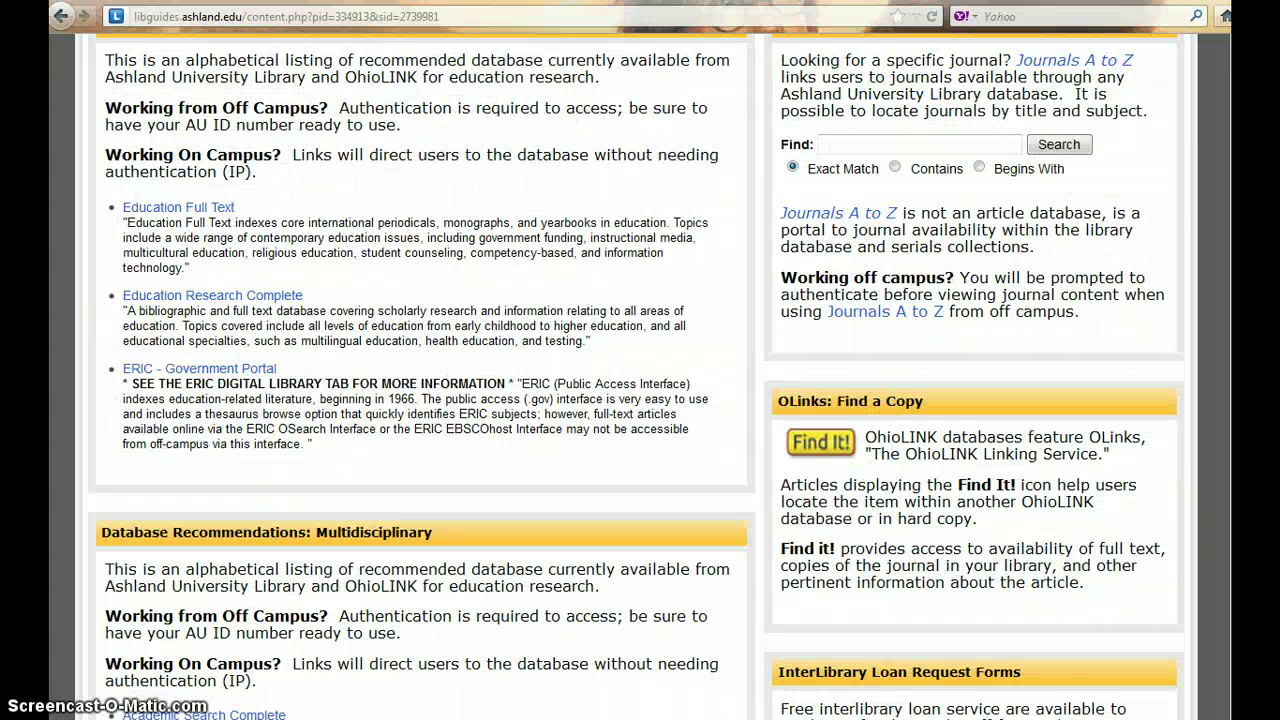
{"action": "left_click", "coordinate": [272, 303]}
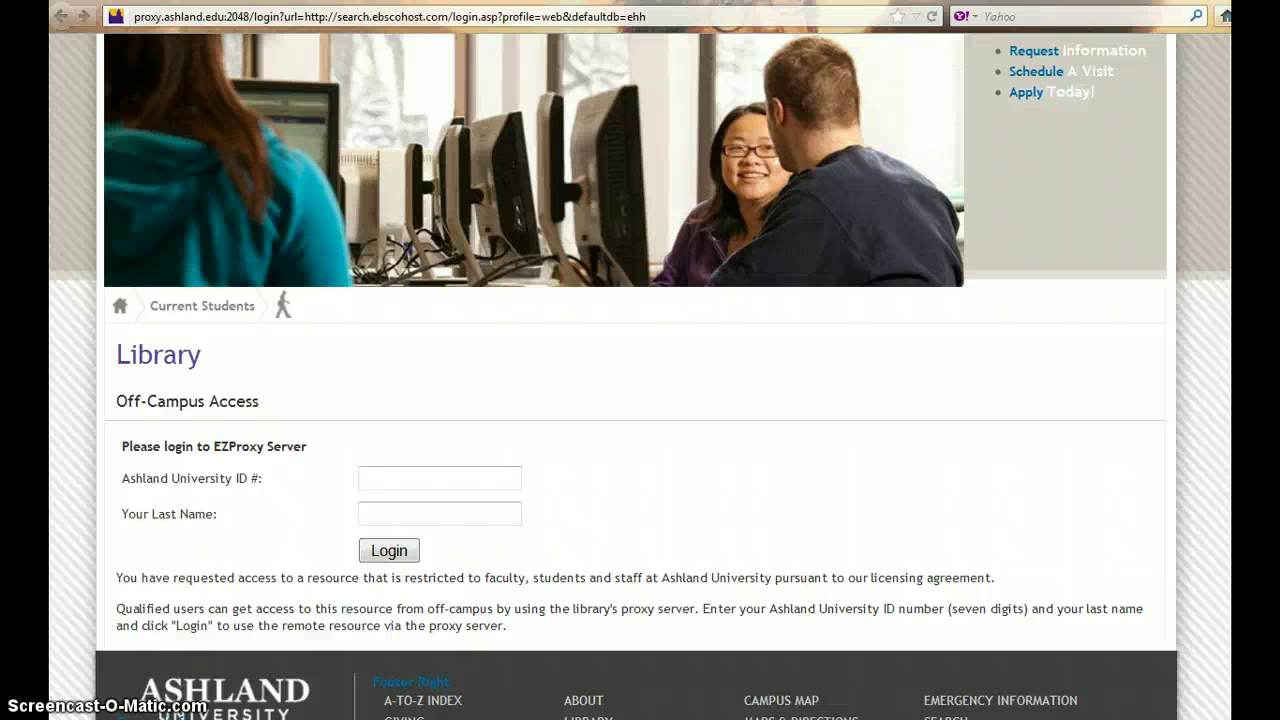
Log in to the EZProxy form with the university ID and last name
{"action": "left_click", "coordinate": [404, 476]}
{"action": "key", "text": "ctrl+v"}
{"action": "key", "text": "Tab"}
{"action": "type", "text": "LIBRARY"}
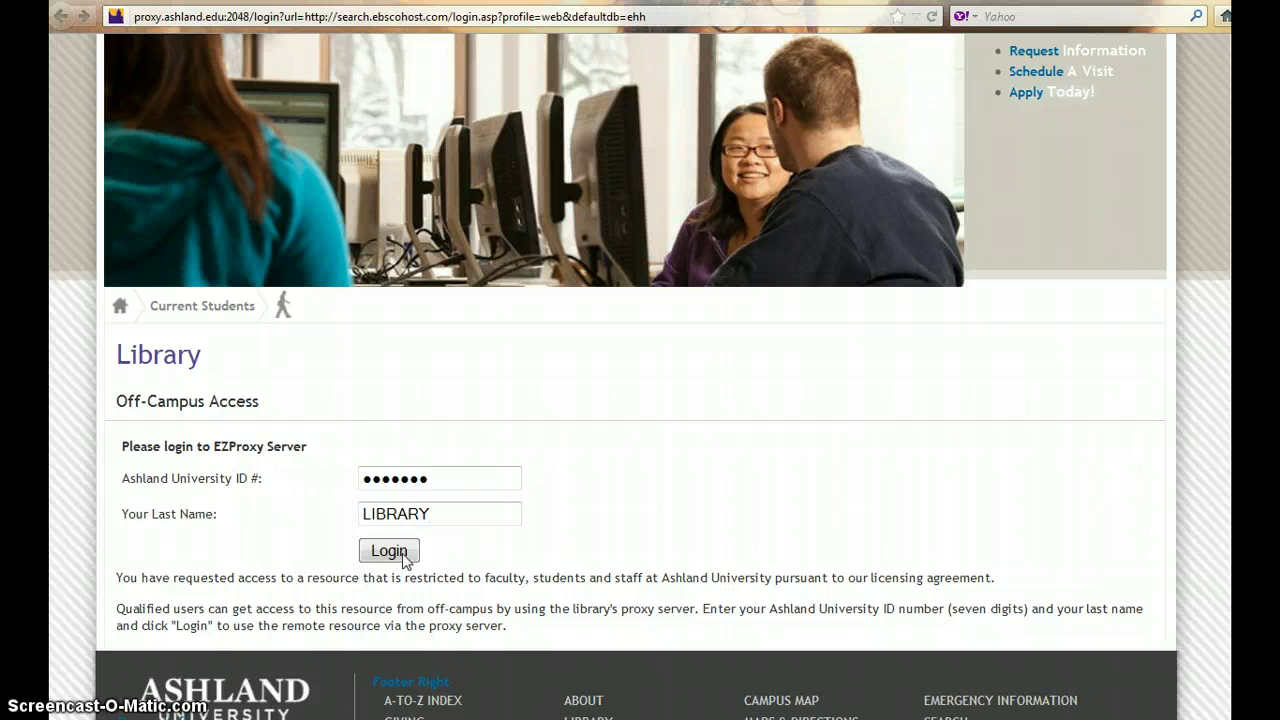
{"action": "left_click", "coordinate": [406, 553]}
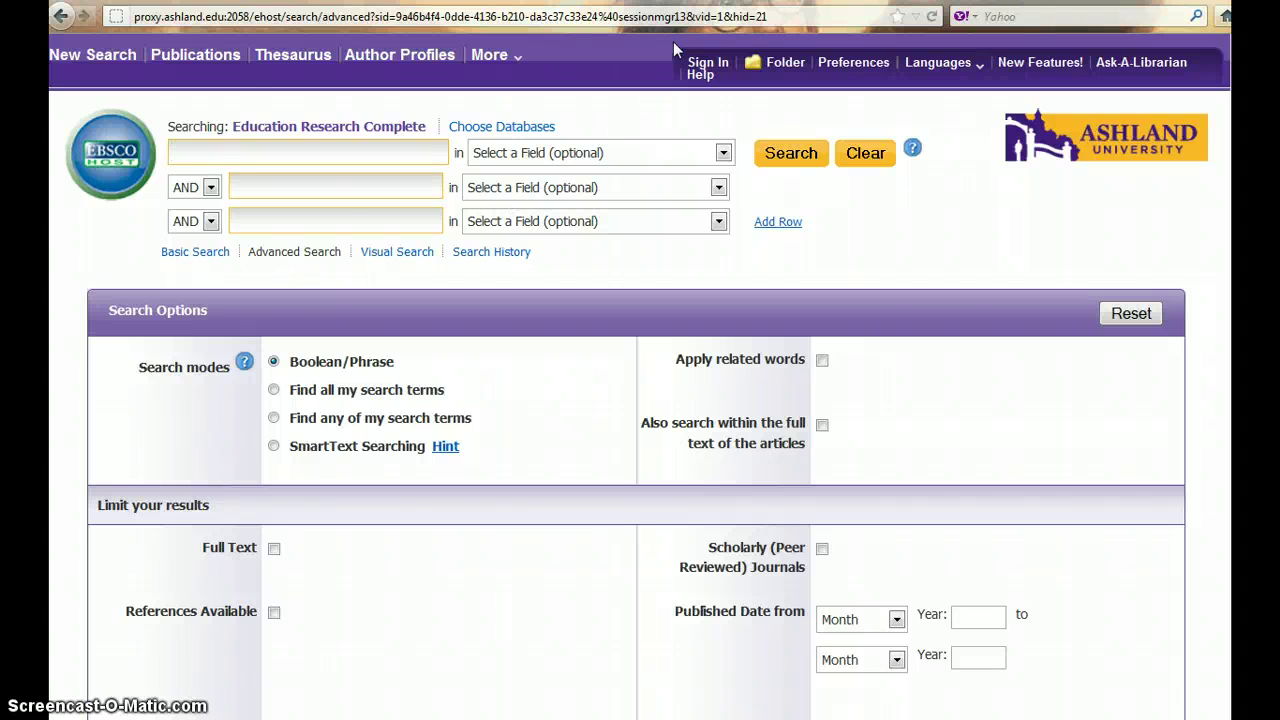
Inspect the field choices for both advanced search rows, leaving them unchanged
{"action": "left_click", "coordinate": [723, 152]}
{"action": "left_click", "coordinate": [729, 177]}
{"action": "left_click", "coordinate": [720, 187]}
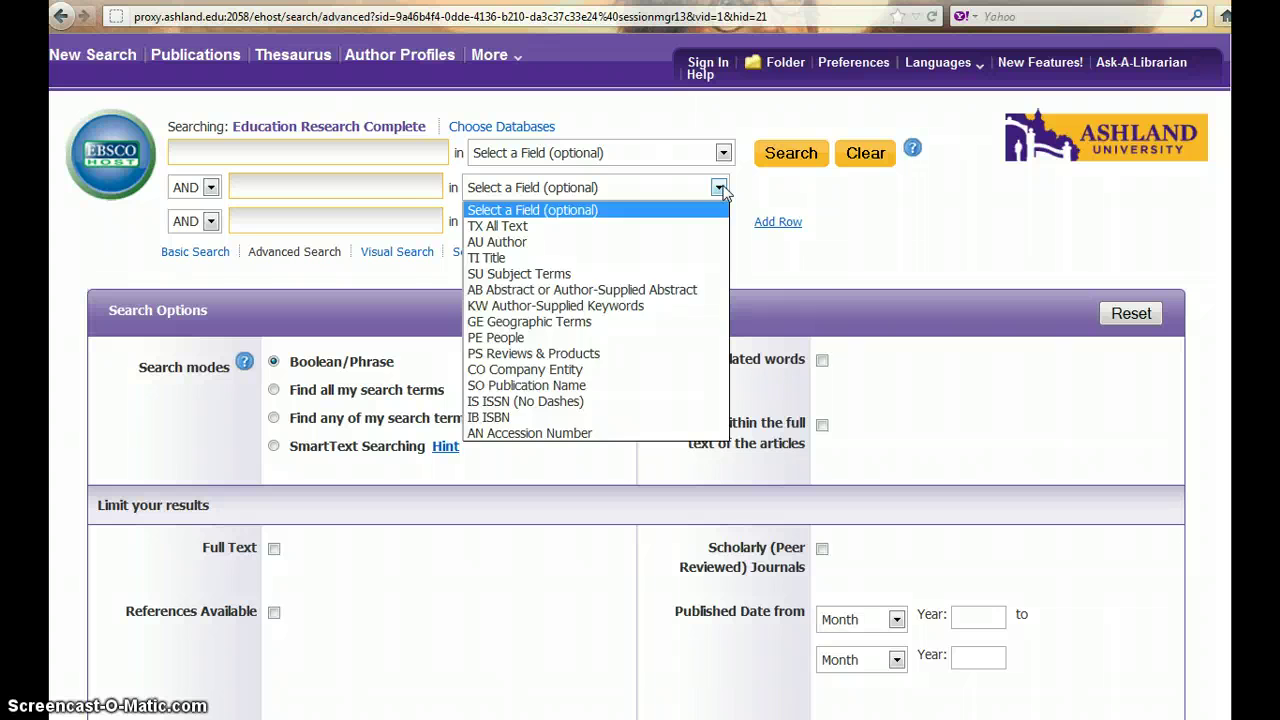
{"action": "left_click", "coordinate": [720, 187]}
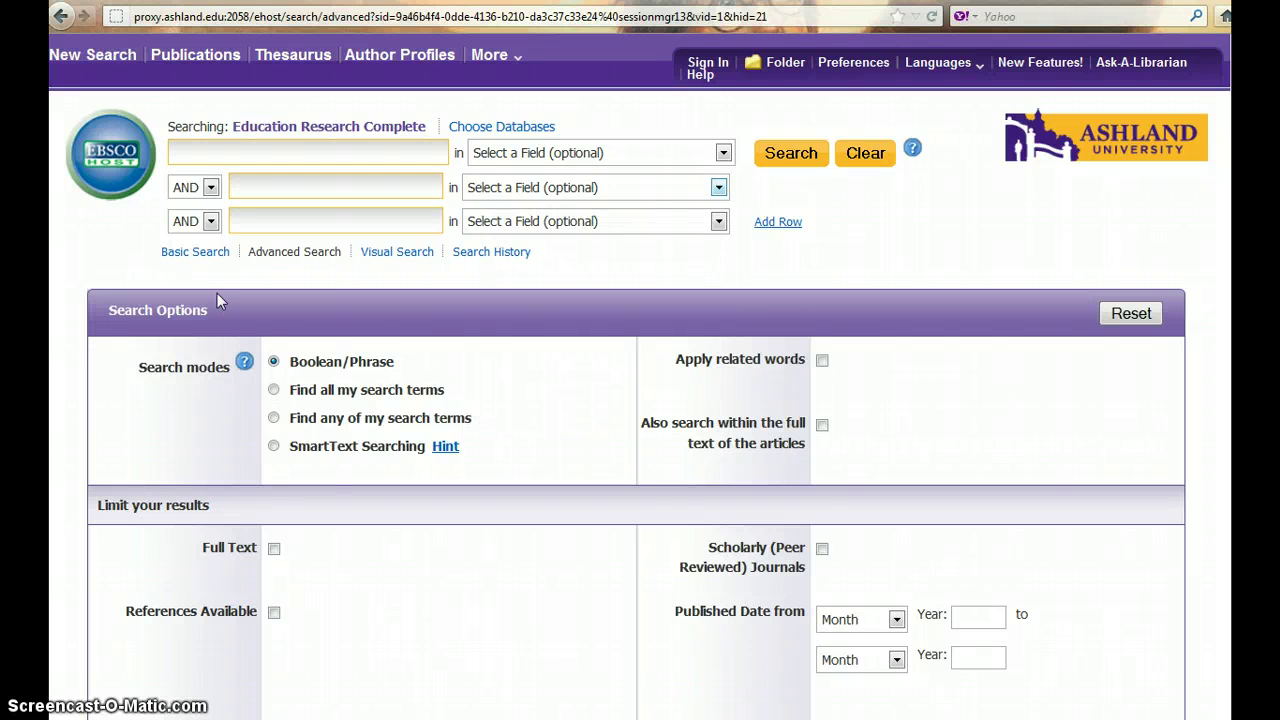
Switch to Basic Search, zoom in, and paste the query COMMON CORE STANDARDS
{"action": "left_click", "coordinate": [212, 254]}
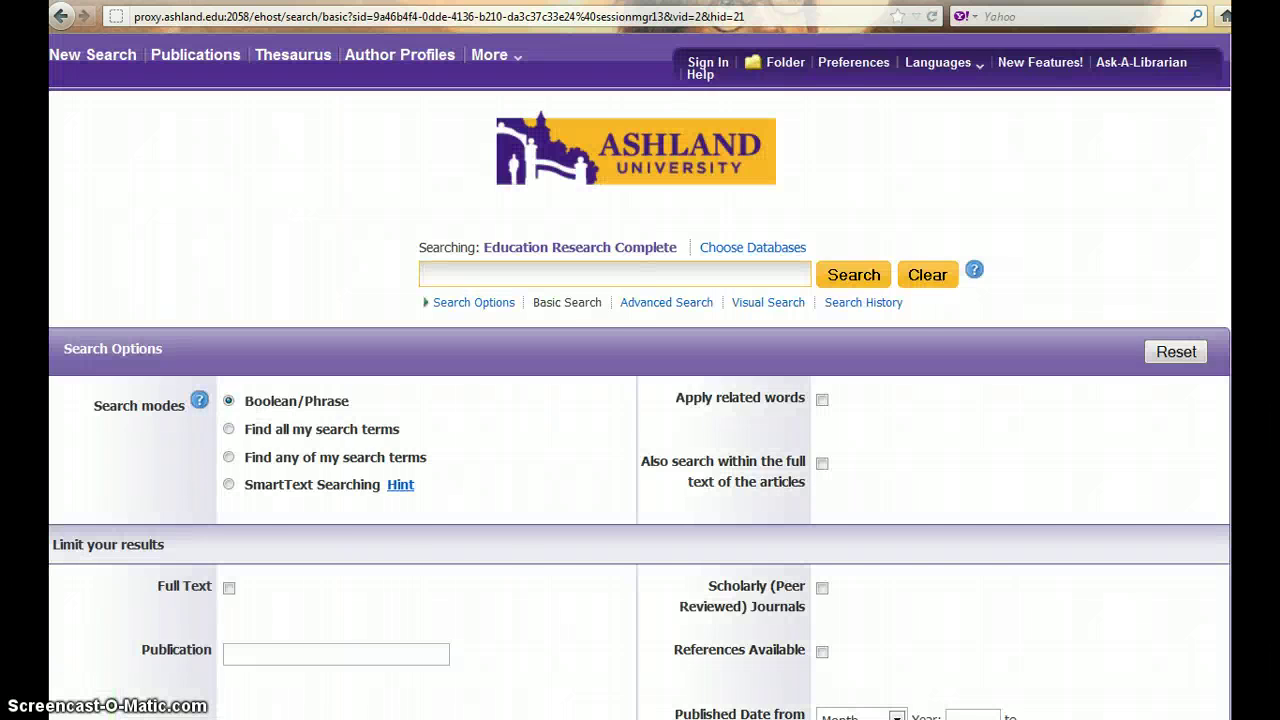
{"action": "key", "text": "ctrl+plus"}
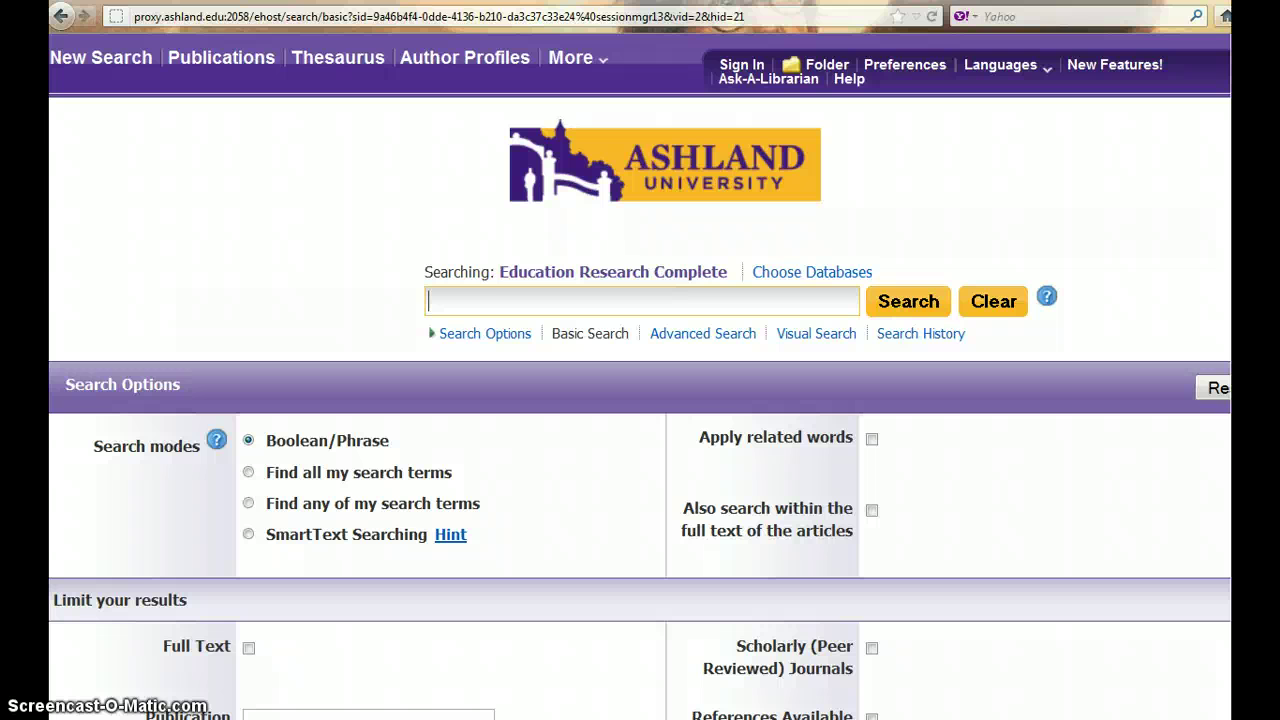
{"action": "type", "text": "COMMON CORE STANDARDS"}
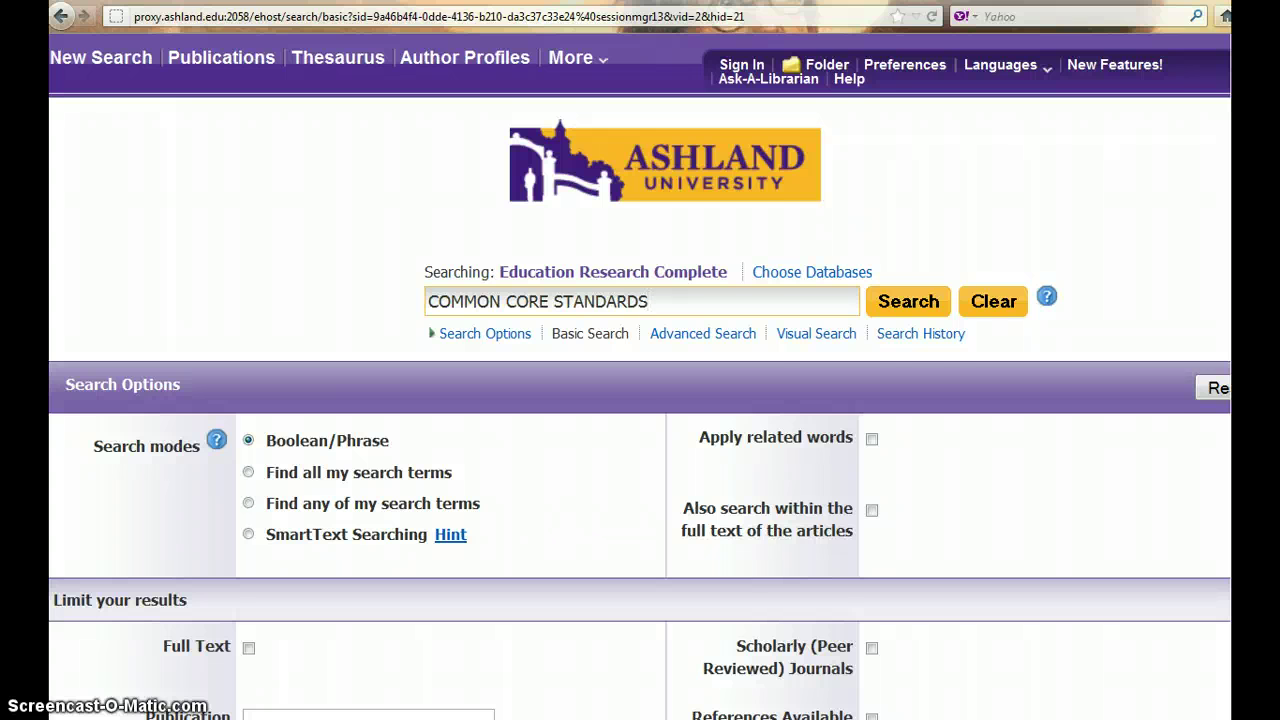
{"action": "scroll", "coordinate": [640, 376], "scroll_direction": "down", "scroll_amount": 3}
{"action": "scroll", "coordinate": [640, 376], "scroll_direction": "down", "scroll_amount": 3}
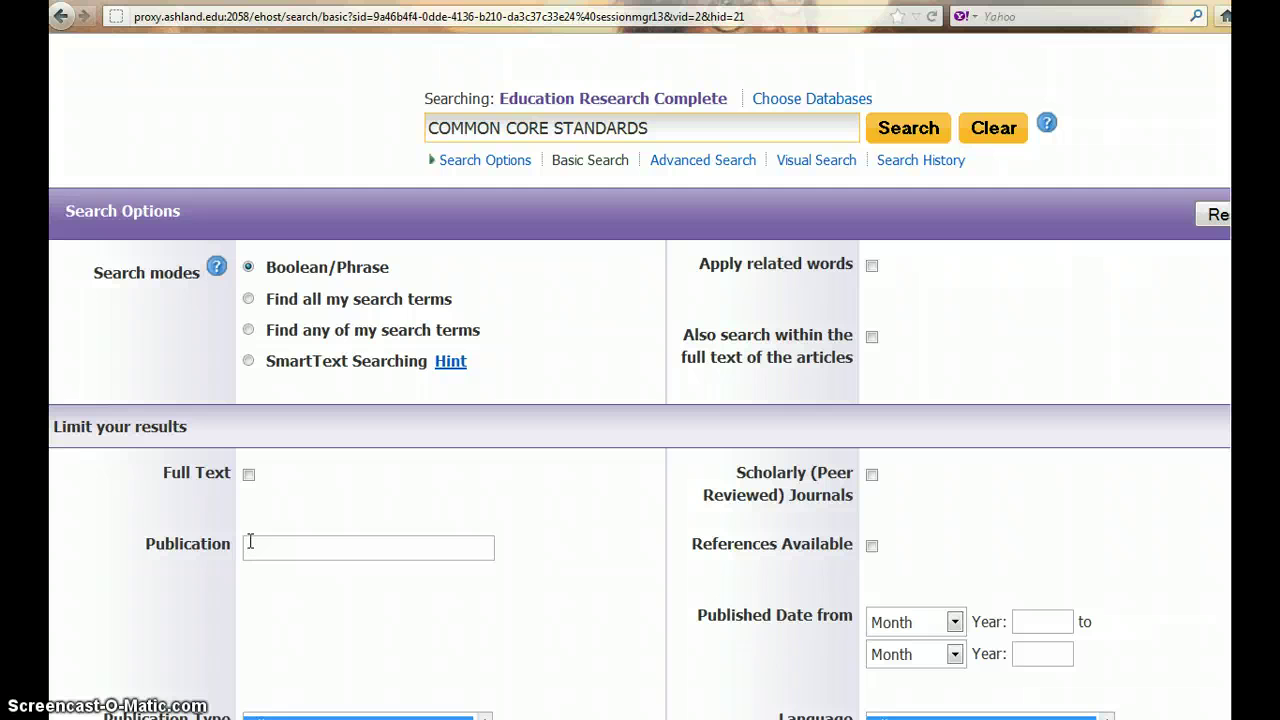
Limit the search to full-text articles from Academic Journal publications
{"action": "left_click", "coordinate": [249, 475]}
{"action": "scroll", "coordinate": [107, 705], "scroll_direction": "down", "scroll_amount": 2}
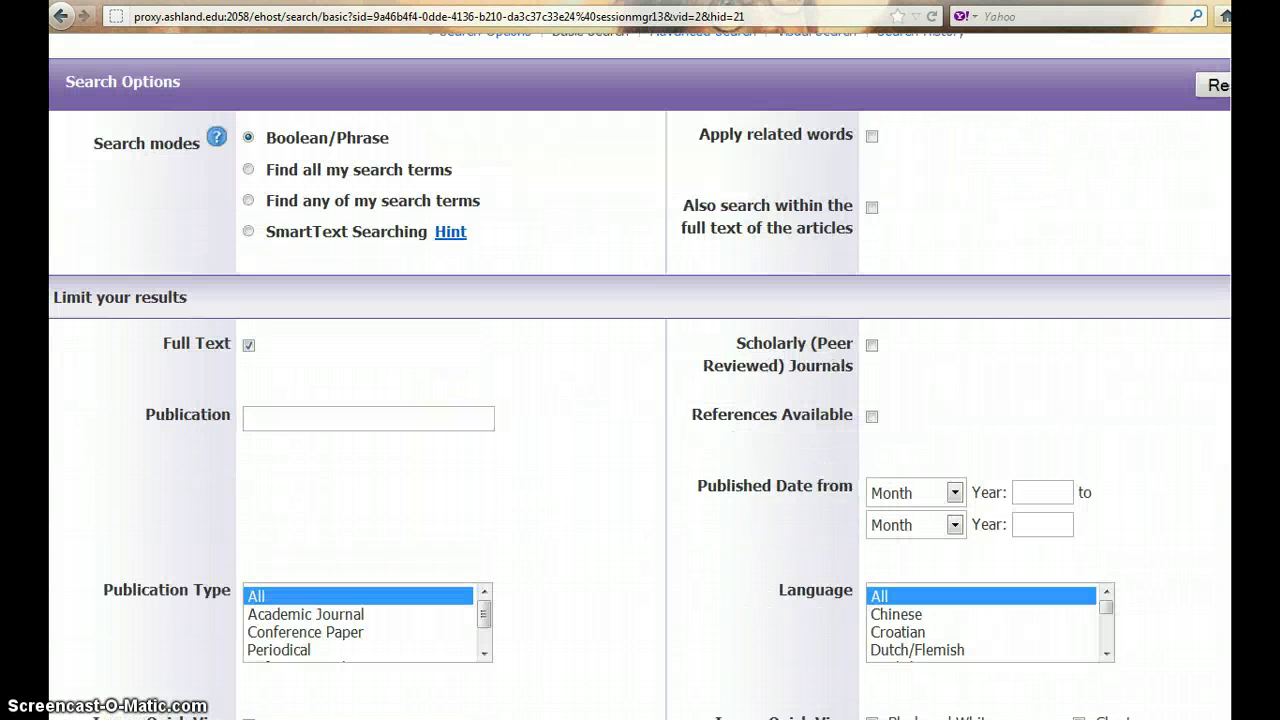
{"action": "left_click", "coordinate": [287, 614]}
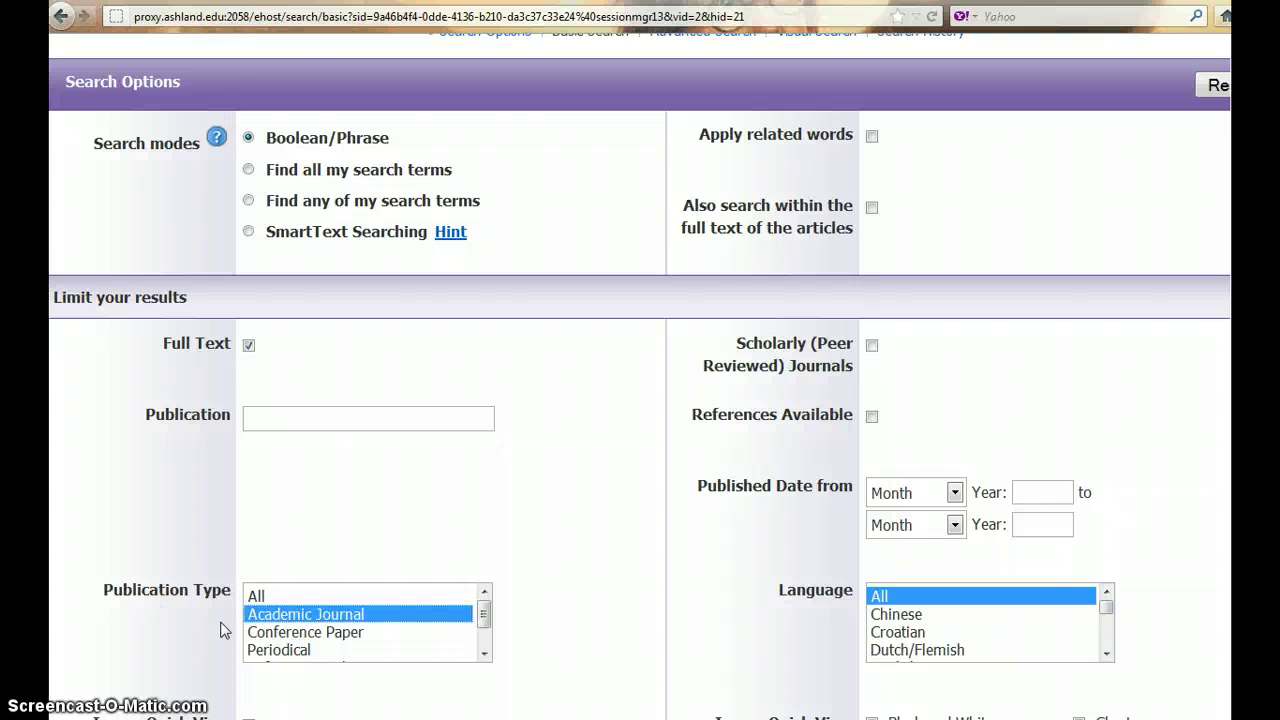
Set the published date range January 2010 to June 2012 and run the search
{"action": "left_click", "coordinate": [955, 493]}
{"action": "left_click", "coordinate": [945, 532]}
{"action": "left_click", "coordinate": [1031, 491]}
{"action": "type", "text": "2010"}
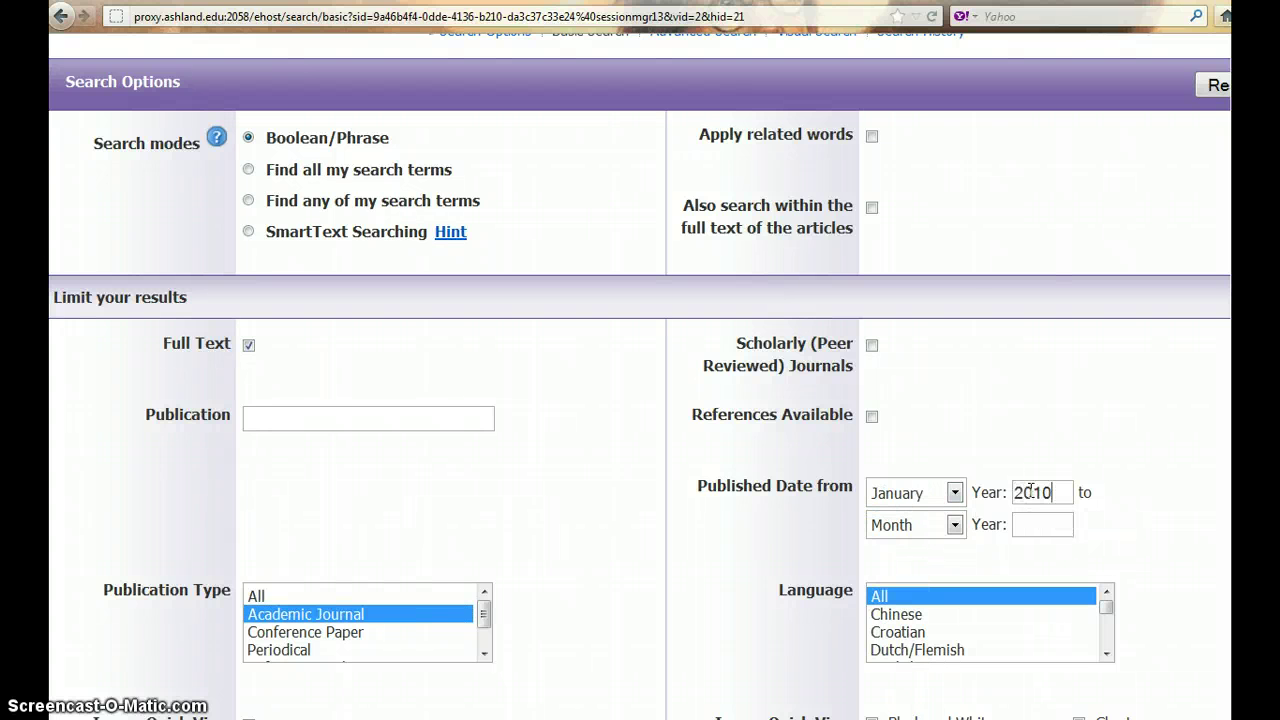
{"action": "left_click", "coordinate": [951, 527]}
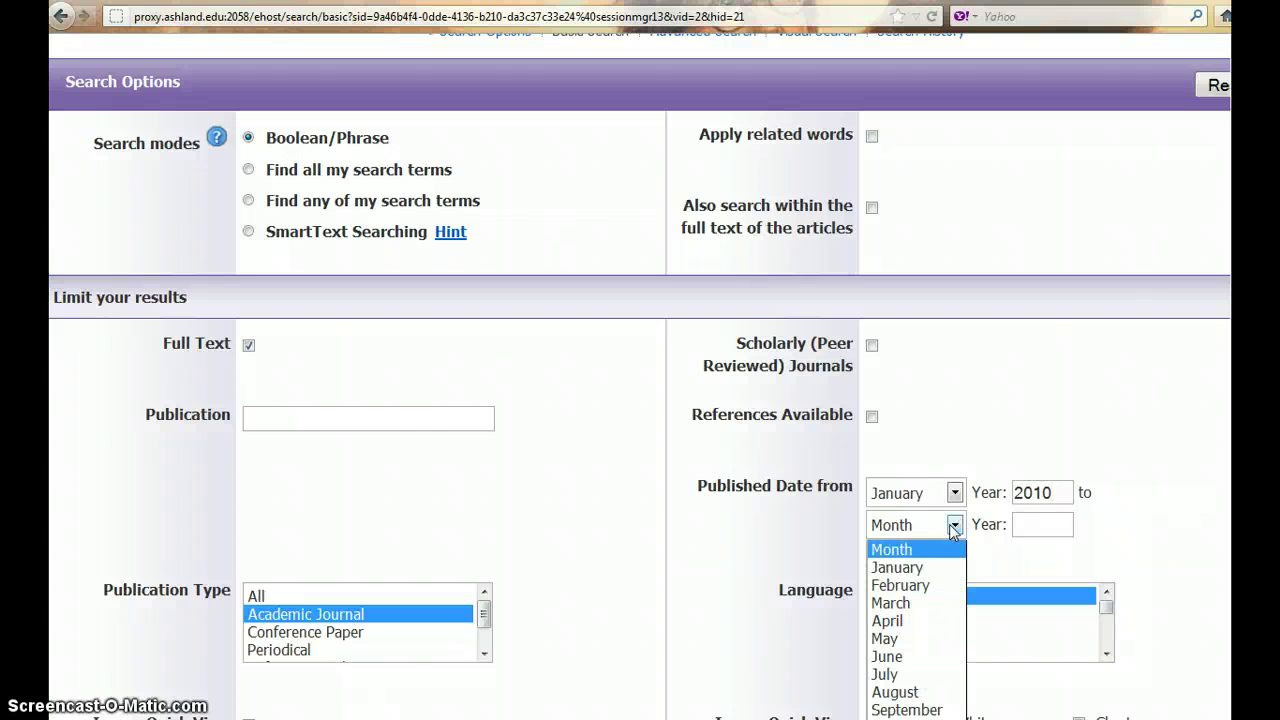
{"action": "left_click", "coordinate": [918, 658]}
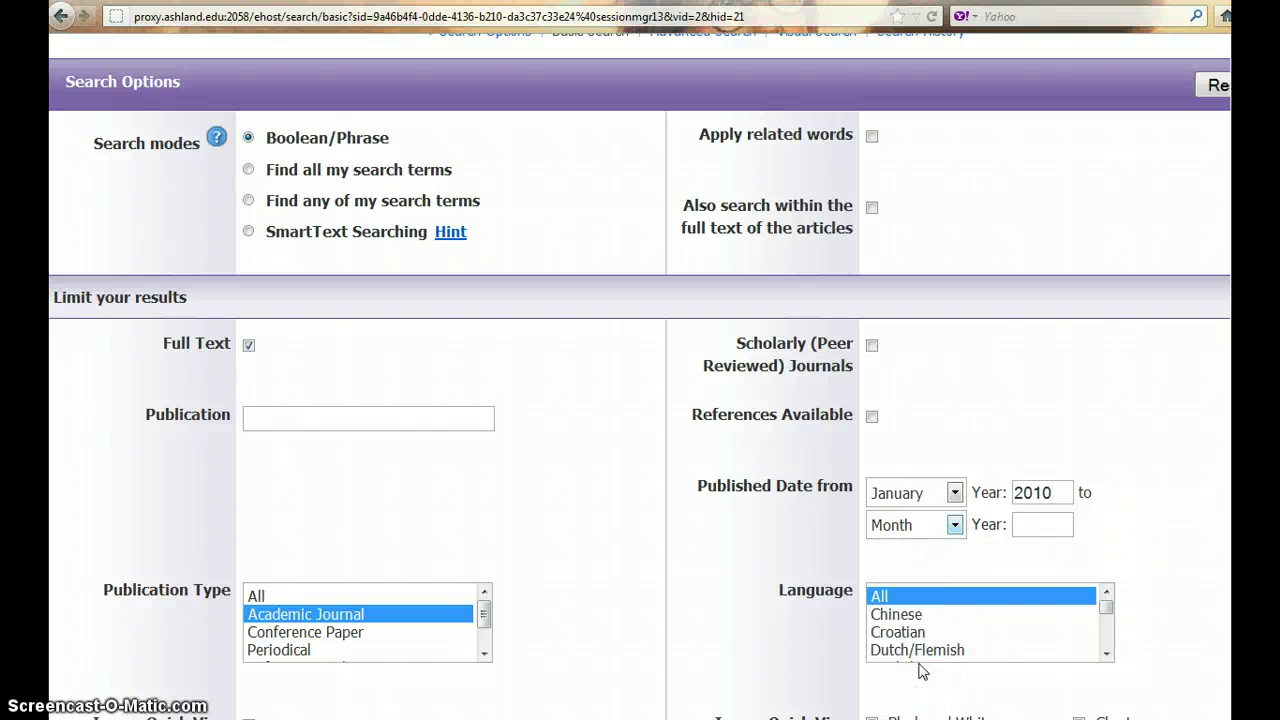
{"action": "left_click", "coordinate": [1055, 518]}
{"action": "type", "text": "2012"}
{"action": "scroll", "coordinate": [640, 376], "scroll_direction": "down", "scroll_amount": 5}
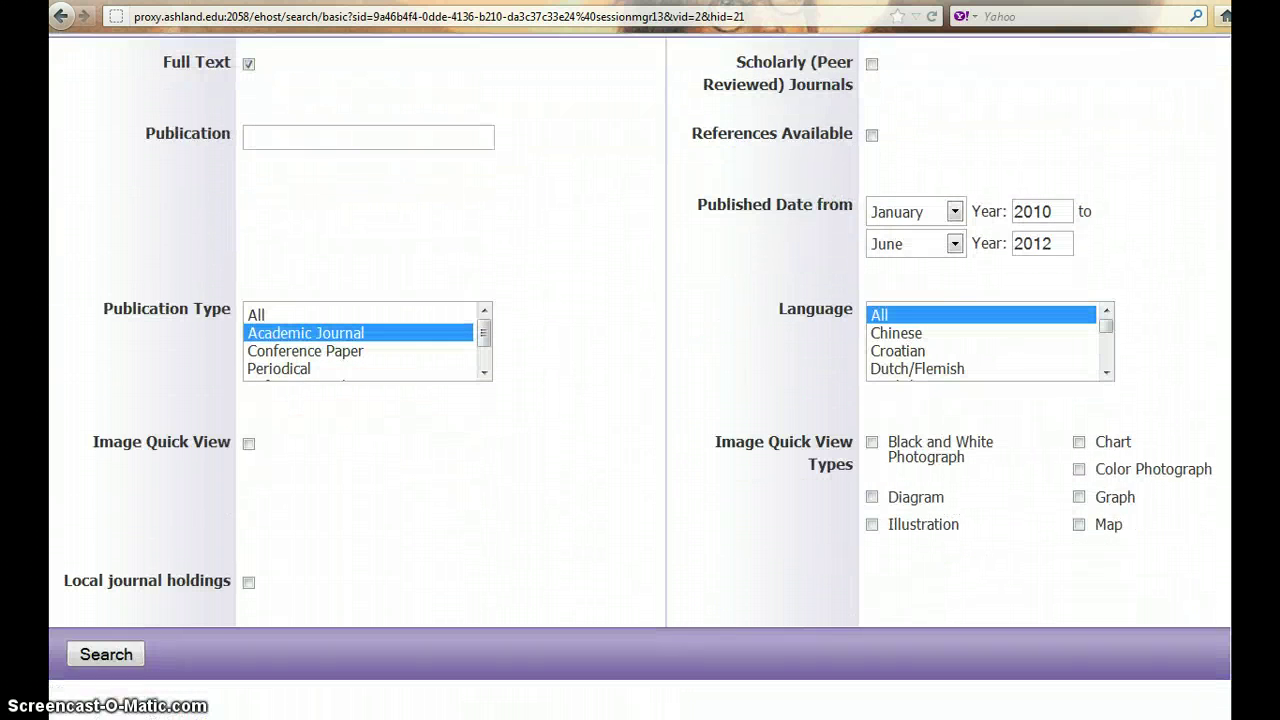
{"action": "left_click", "coordinate": [138, 668]}
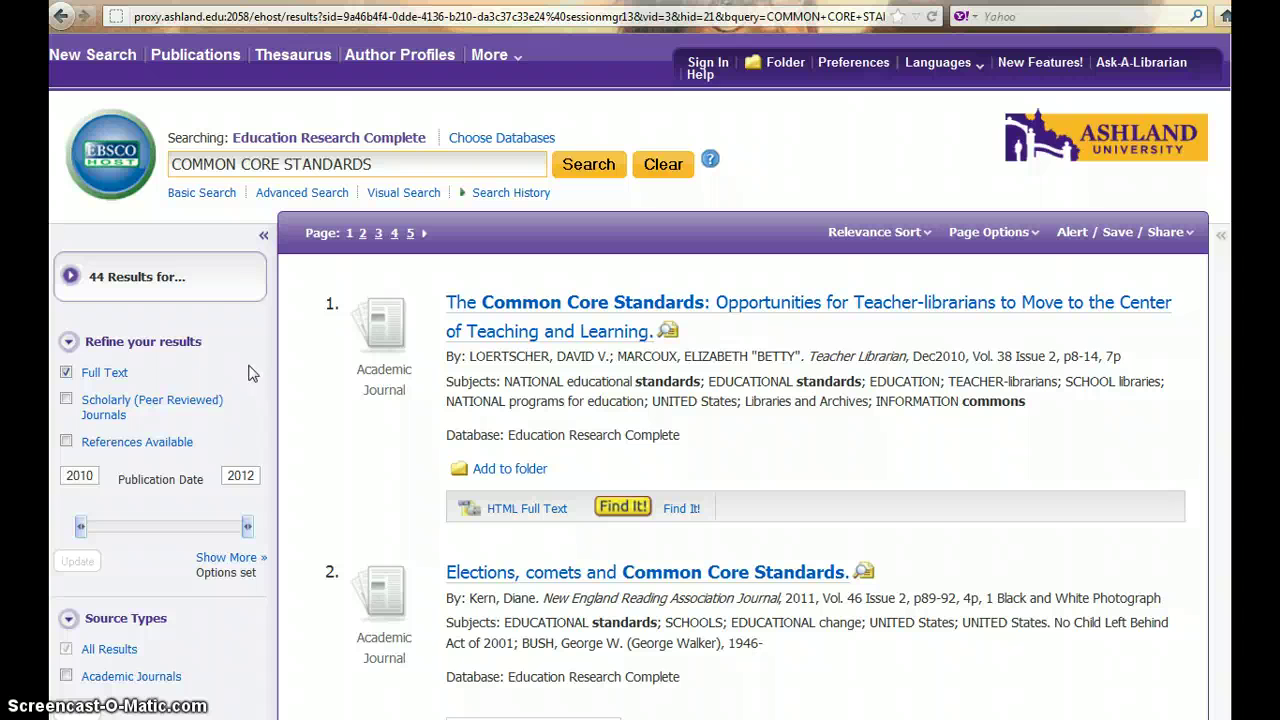
Apply Scholarly (Peer Reviewed) Journals and Academic Journals source type limiters to the results
{"action": "left_click", "coordinate": [220, 286]}
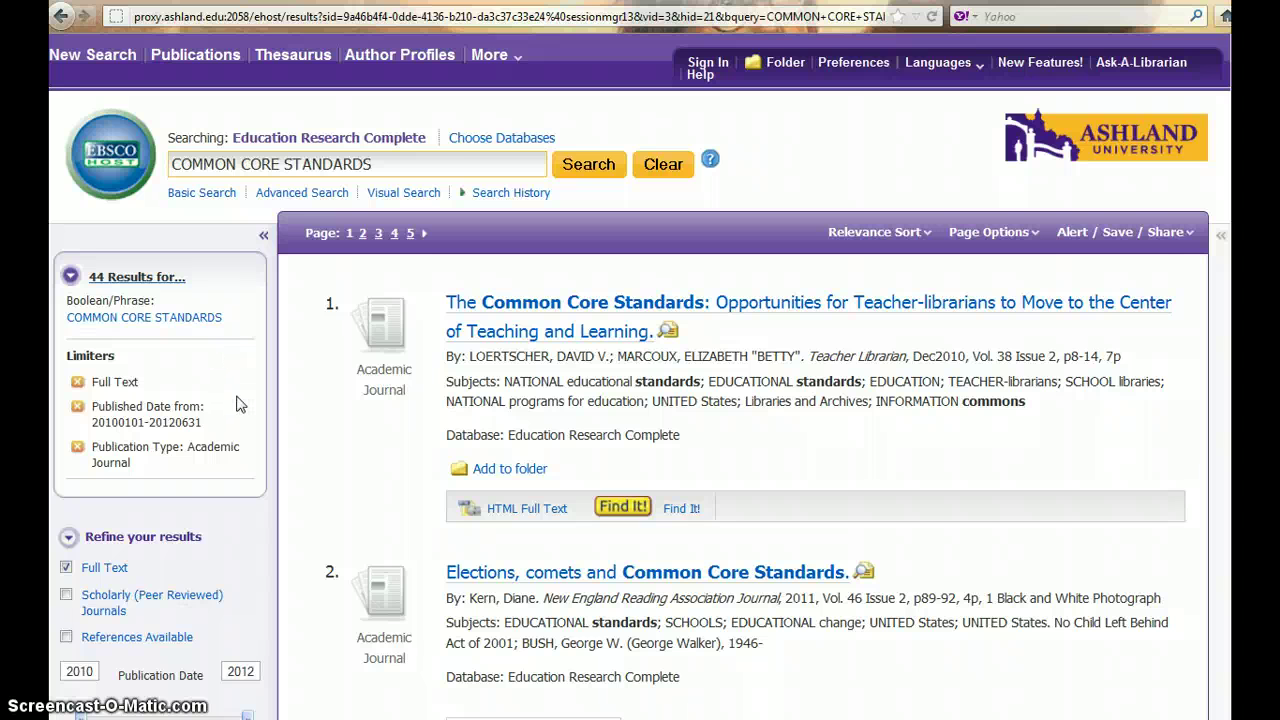
{"action": "scroll", "coordinate": [237, 404], "scroll_direction": "down", "scroll_amount": 2}
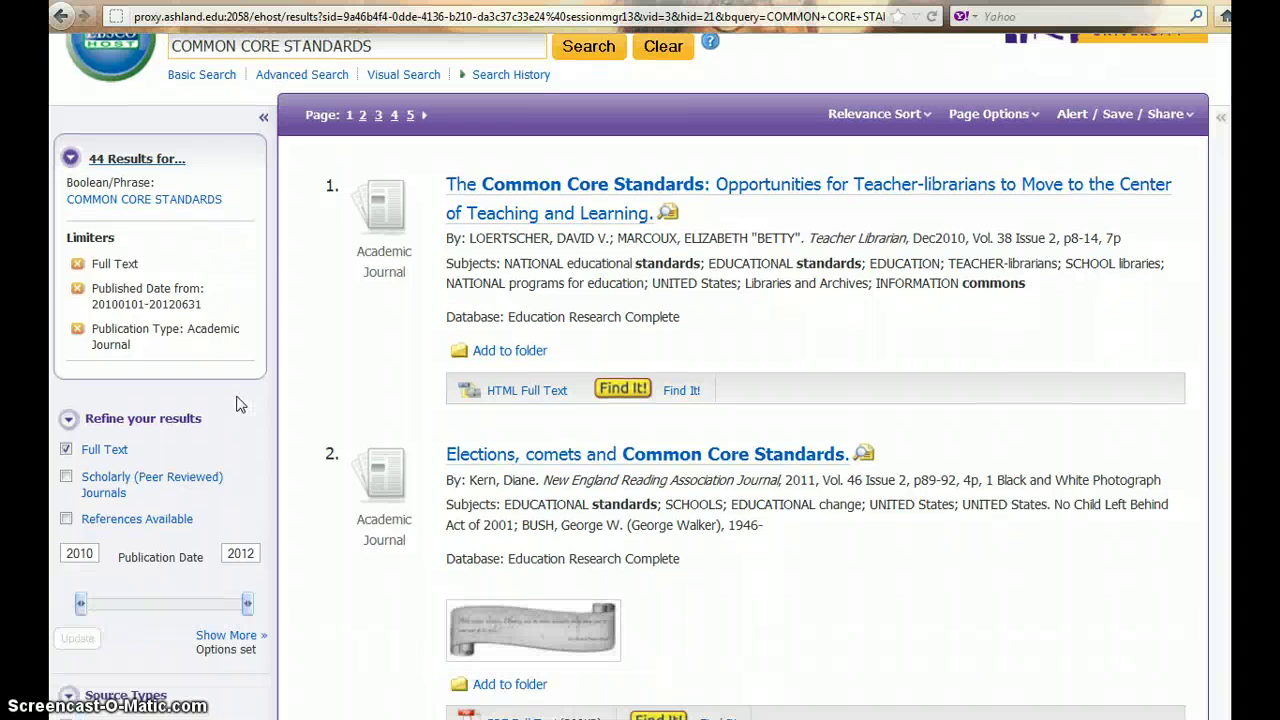
{"action": "scroll", "coordinate": [237, 404], "scroll_direction": "down", "scroll_amount": 2}
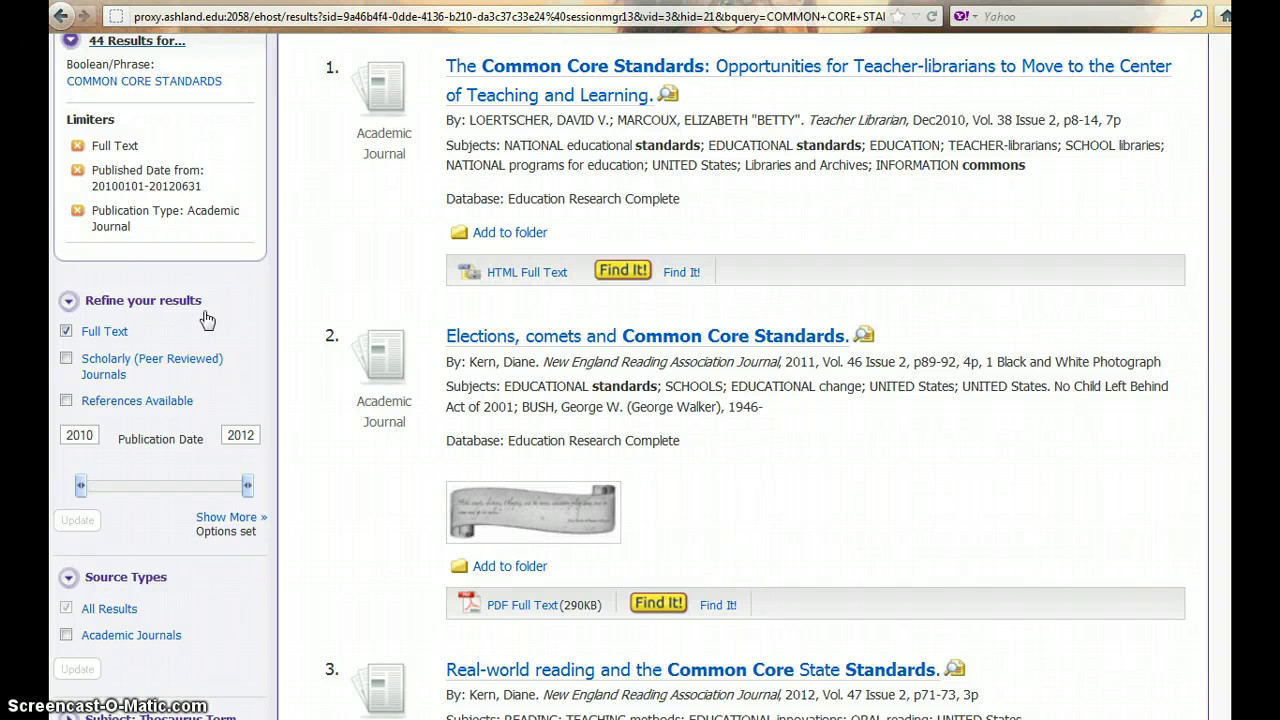
{"action": "left_click", "coordinate": [66, 359]}
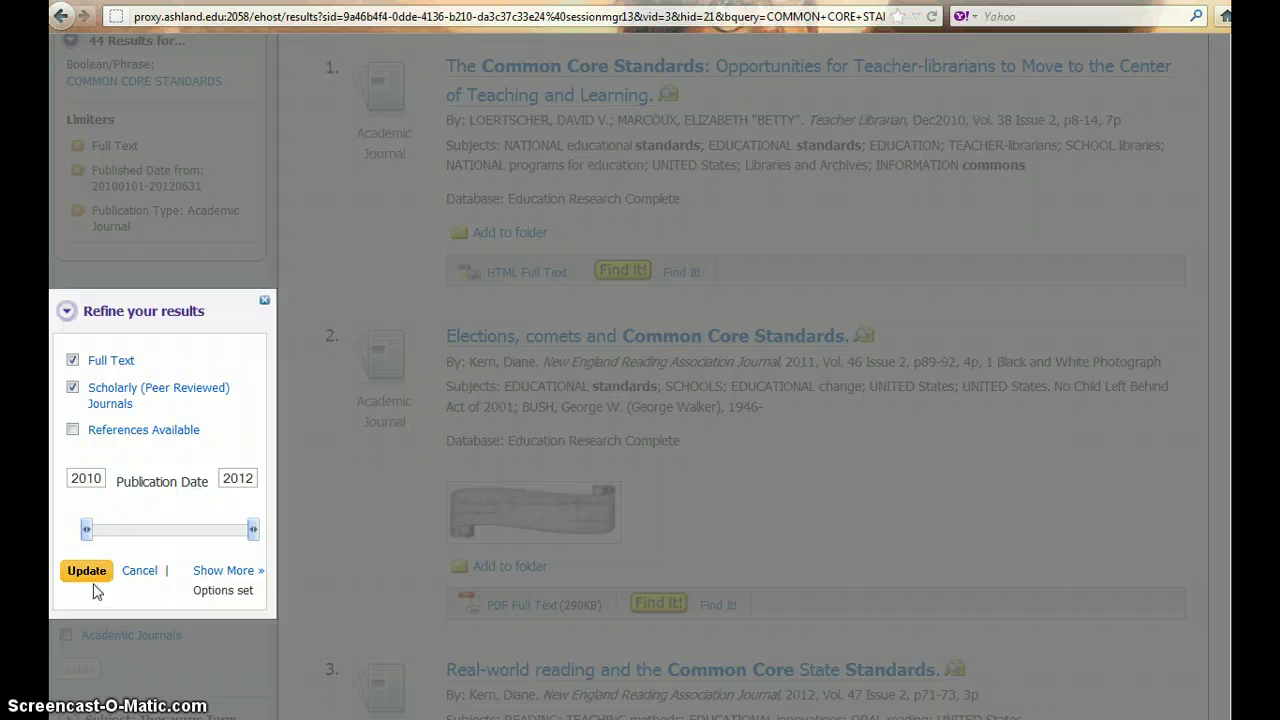
{"action": "left_click", "coordinate": [88, 571]}
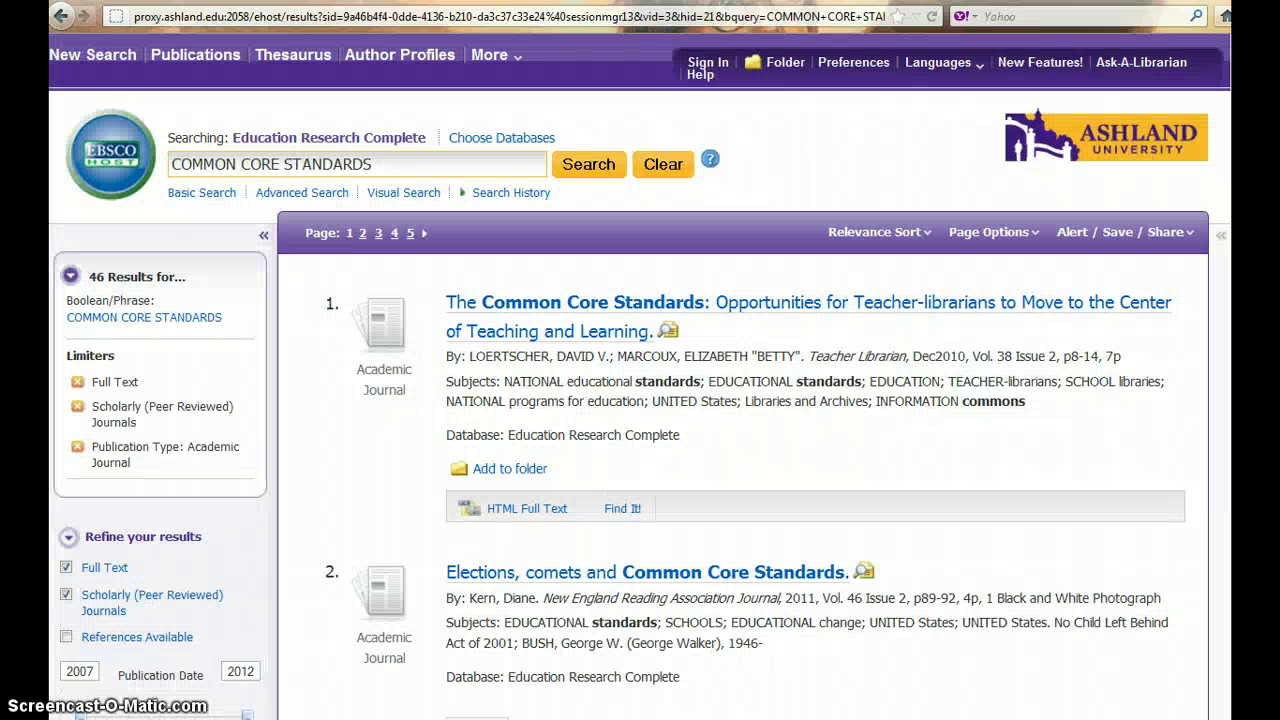
{"action": "scroll", "coordinate": [205, 449], "scroll_direction": "down", "scroll_amount": 5}
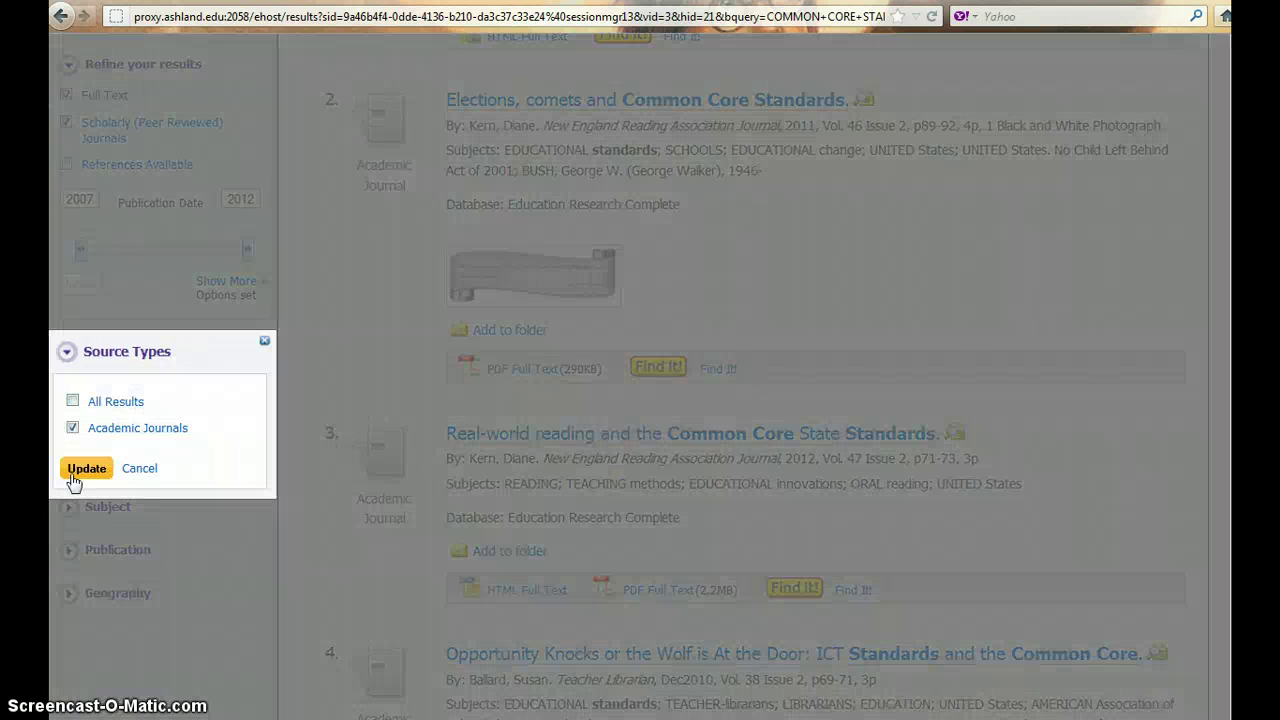
{"action": "left_click", "coordinate": [87, 469]}
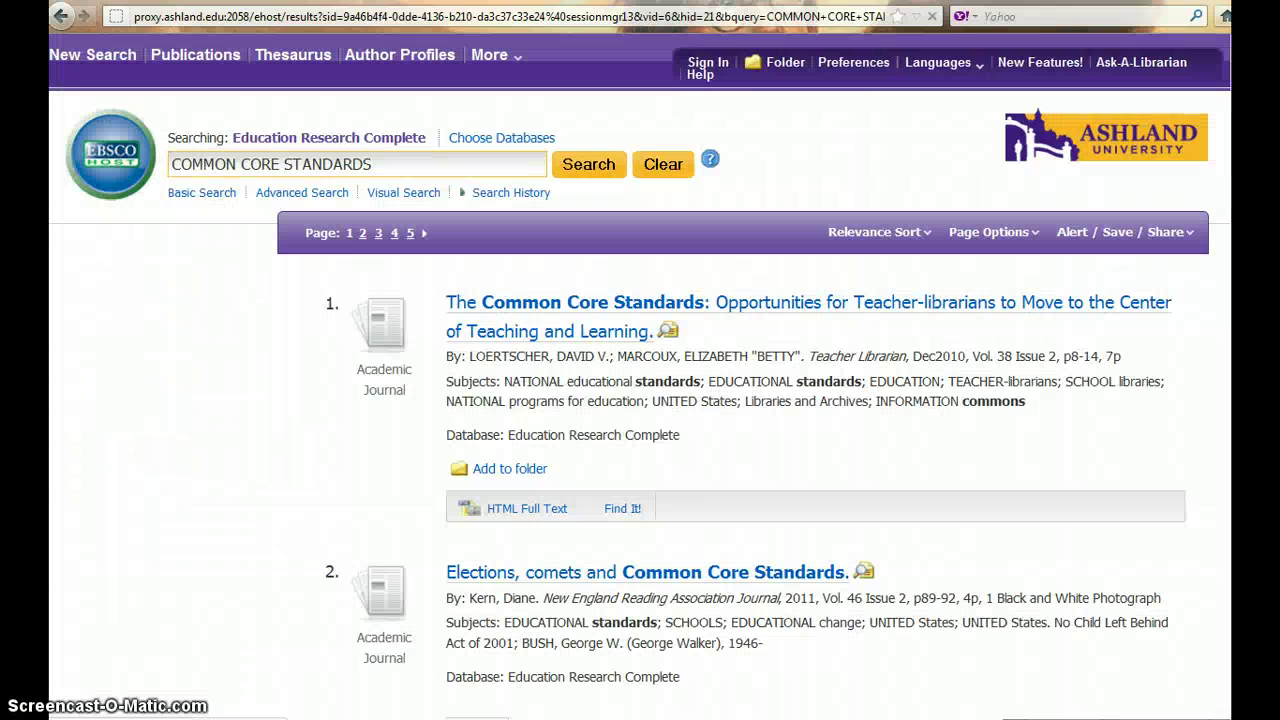
Expand the Subject: Thesaurus Term, Subject, and Publication facets
{"action": "scroll", "coordinate": [90, 548], "scroll_direction": "down", "scroll_amount": 6}
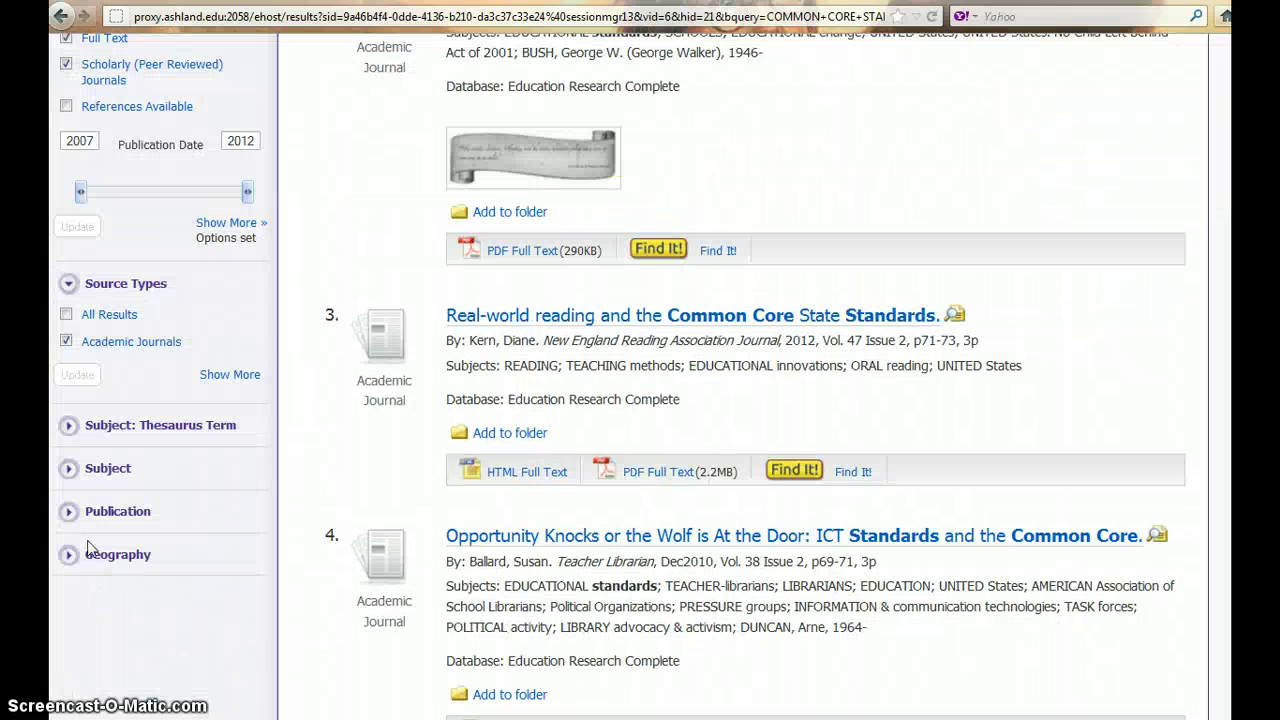
{"action": "left_click", "coordinate": [69, 428]}
{"action": "scroll", "coordinate": [98, 477], "scroll_direction": "down", "scroll_amount": 2}
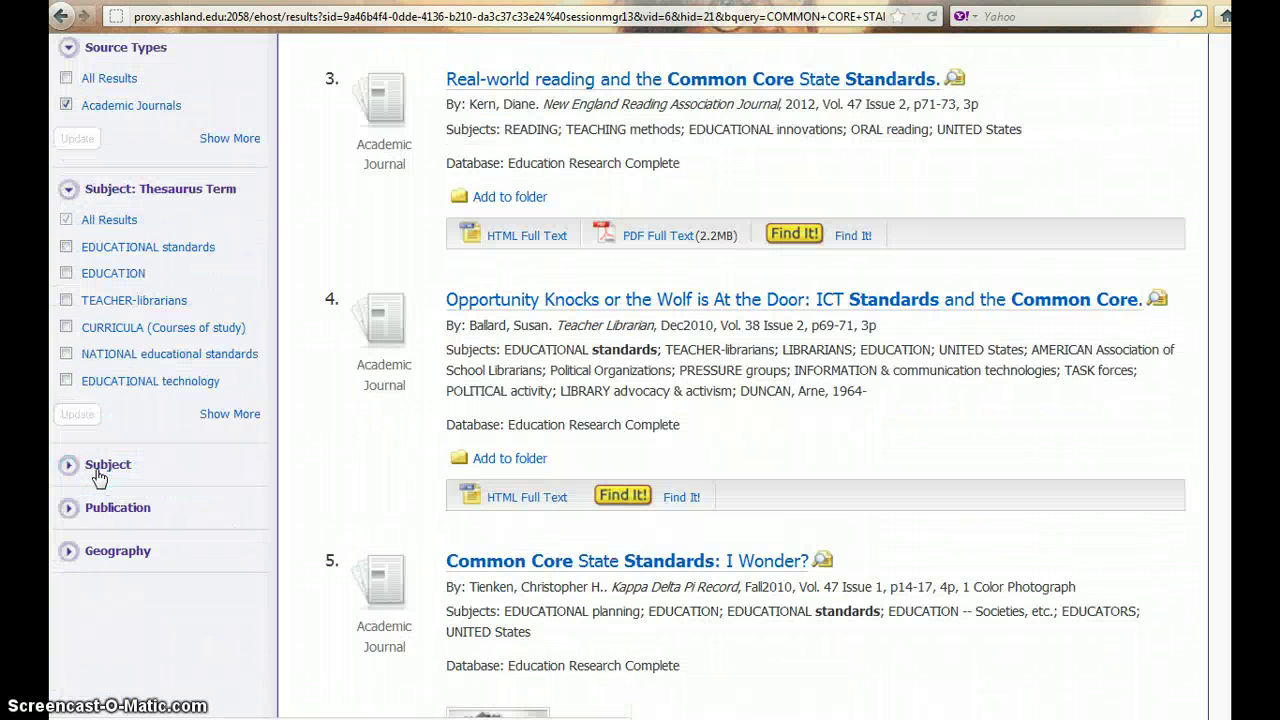
{"action": "left_click", "coordinate": [69, 466]}
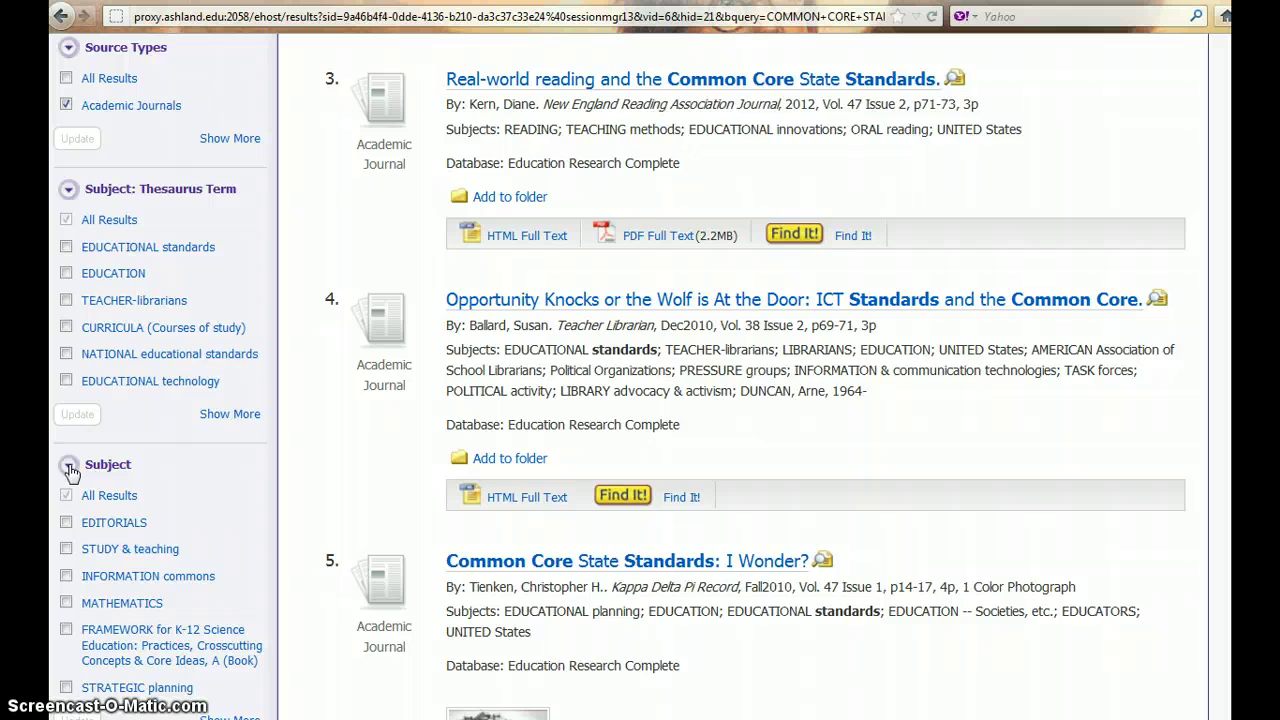
{"action": "scroll", "coordinate": [71, 473], "scroll_direction": "down", "scroll_amount": 3}
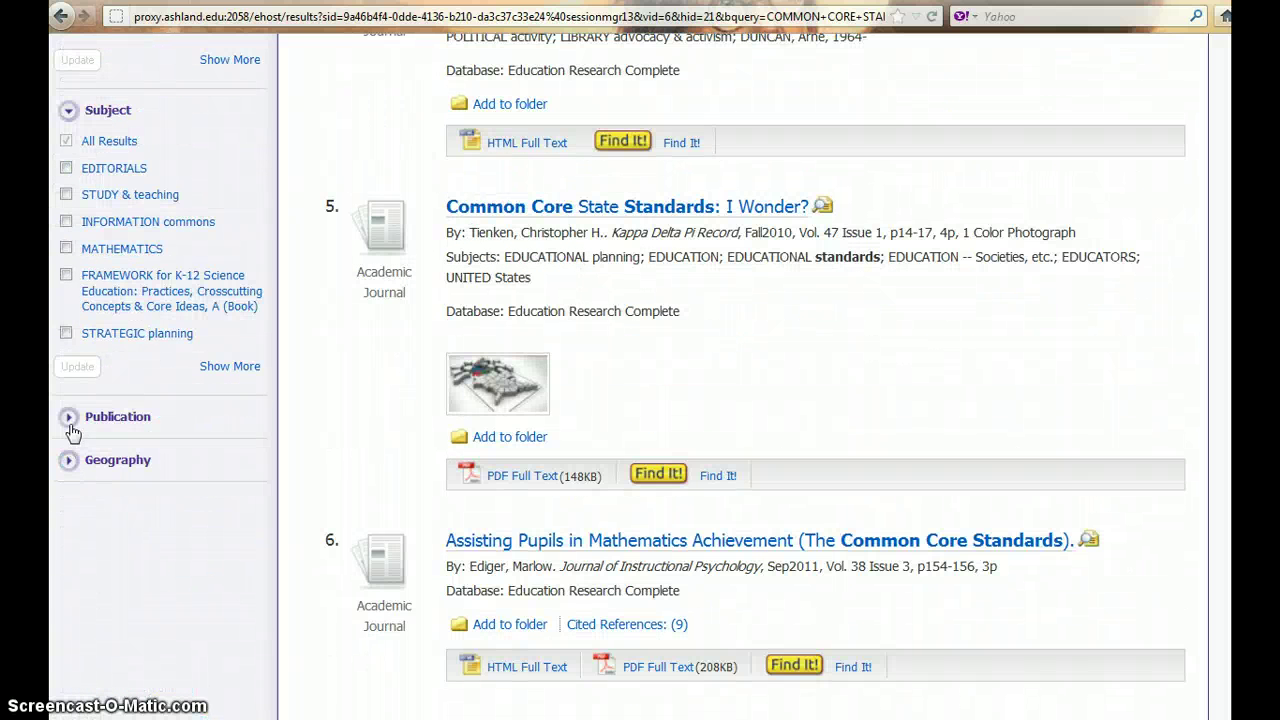
{"action": "left_click", "coordinate": [69, 418]}
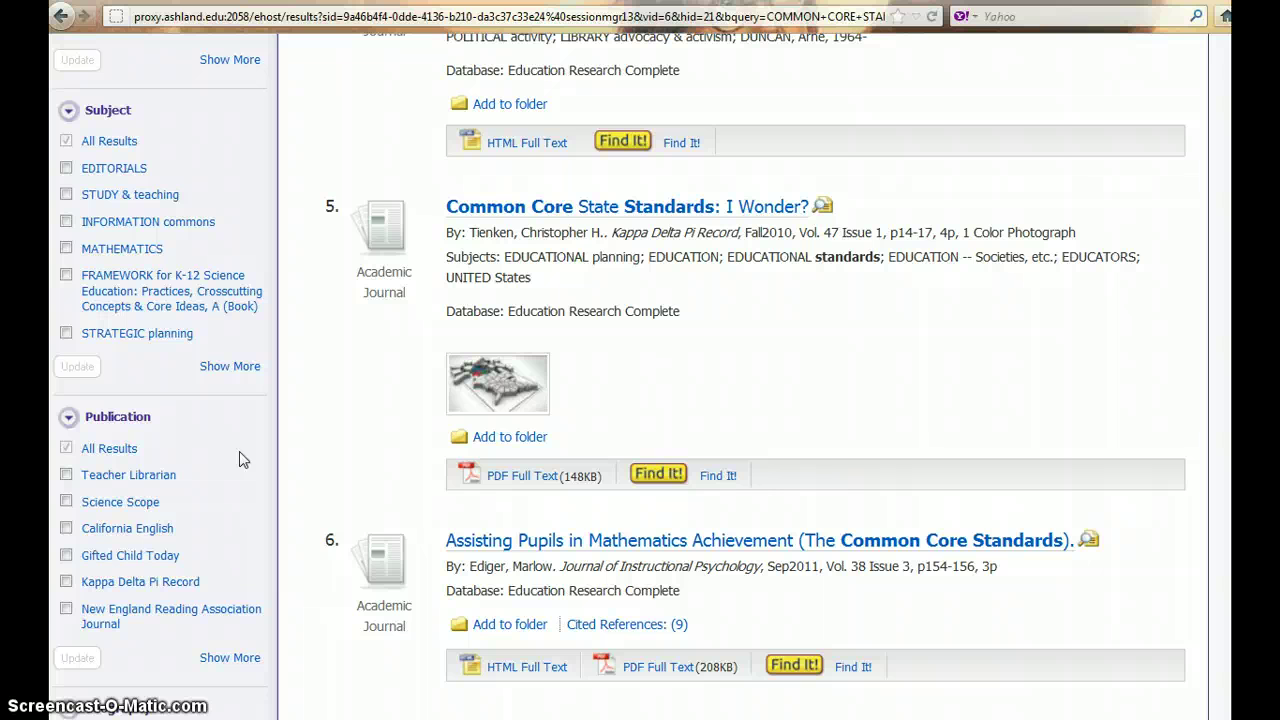
{"action": "scroll", "coordinate": [300, 277], "scroll_direction": "up", "scroll_amount": 10}
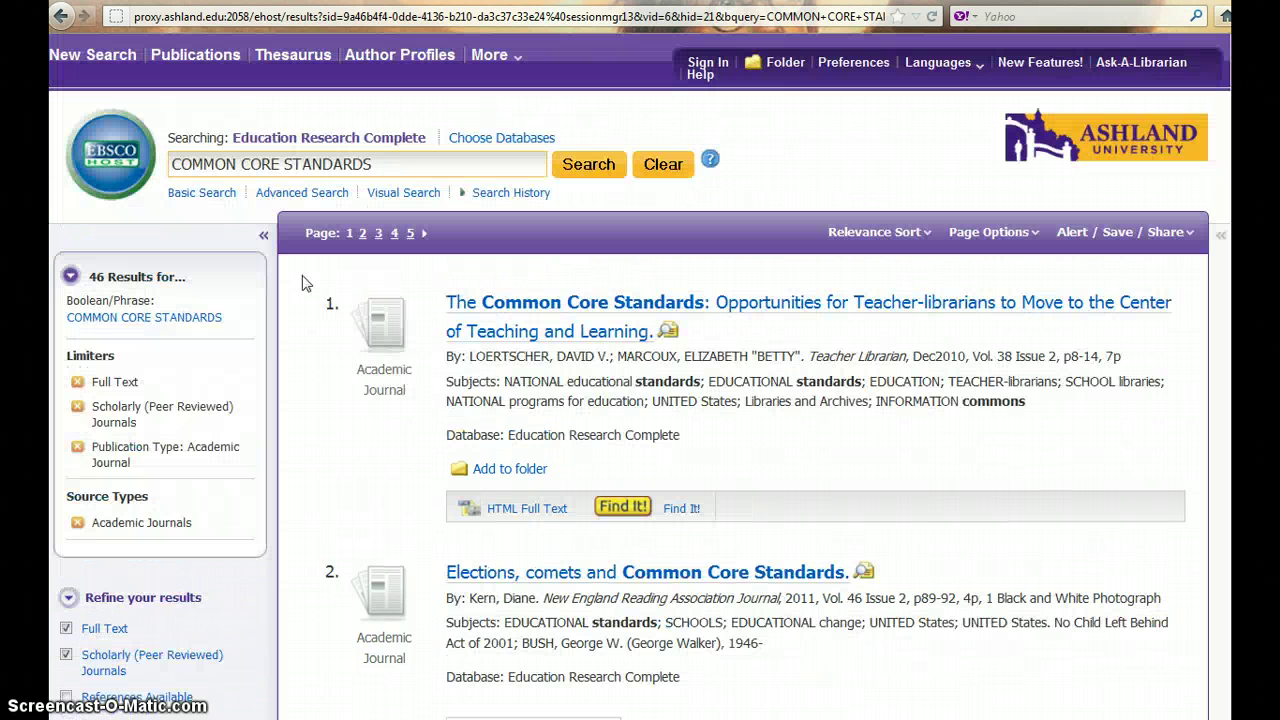
{"action": "left_click", "coordinate": [362, 240]}
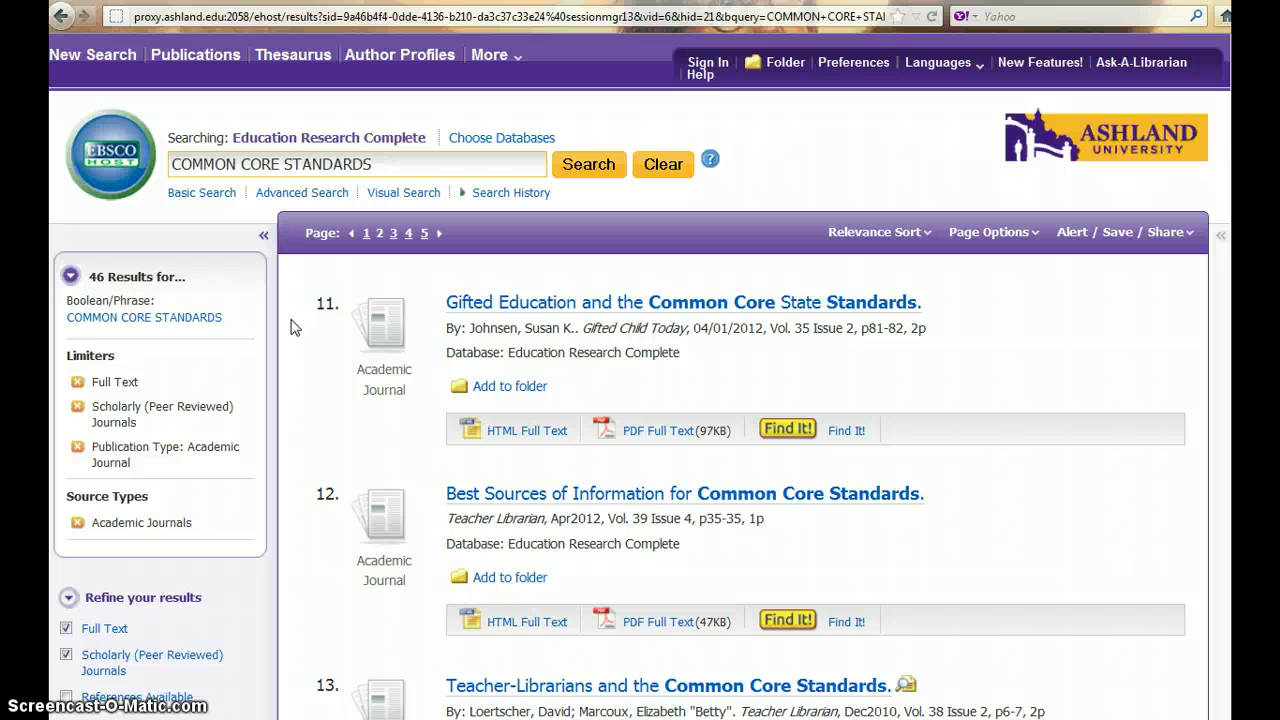
{"action": "left_click", "coordinate": [351, 236]}
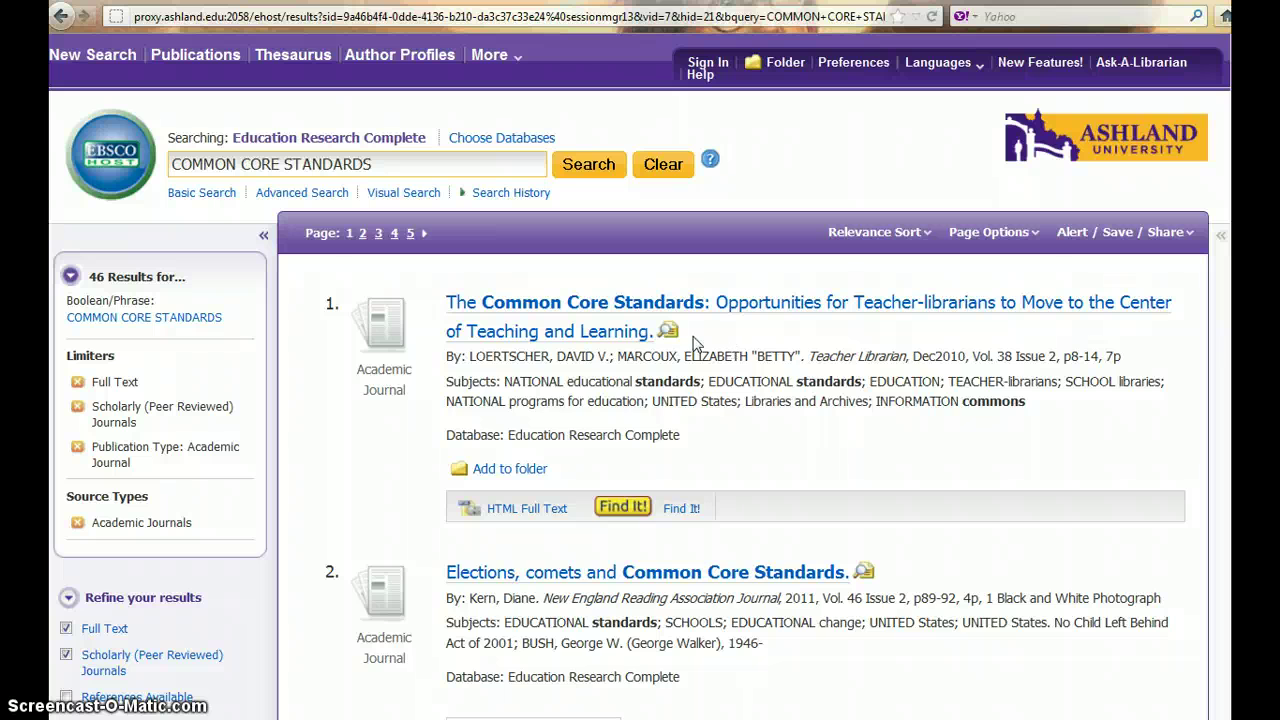
{"action": "mouse_move", "coordinate": [670, 337]}
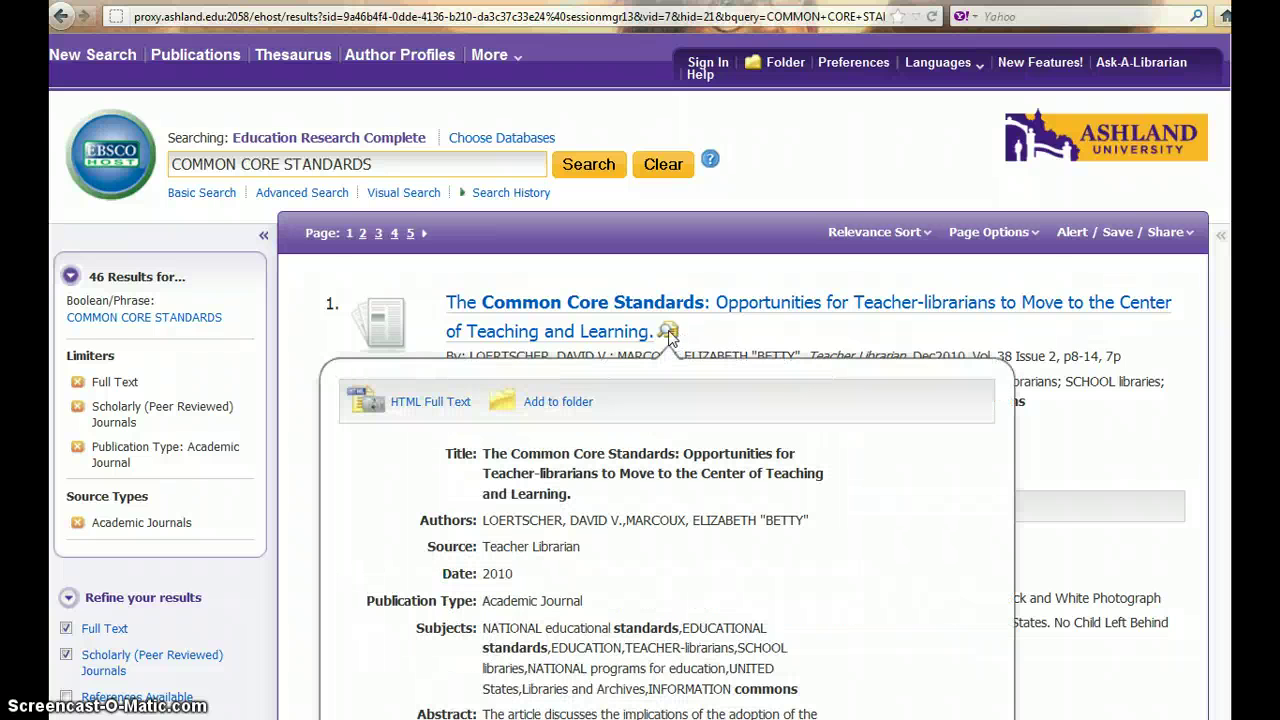
{"action": "scroll", "coordinate": [670, 337], "scroll_direction": "down", "scroll_amount": 2}
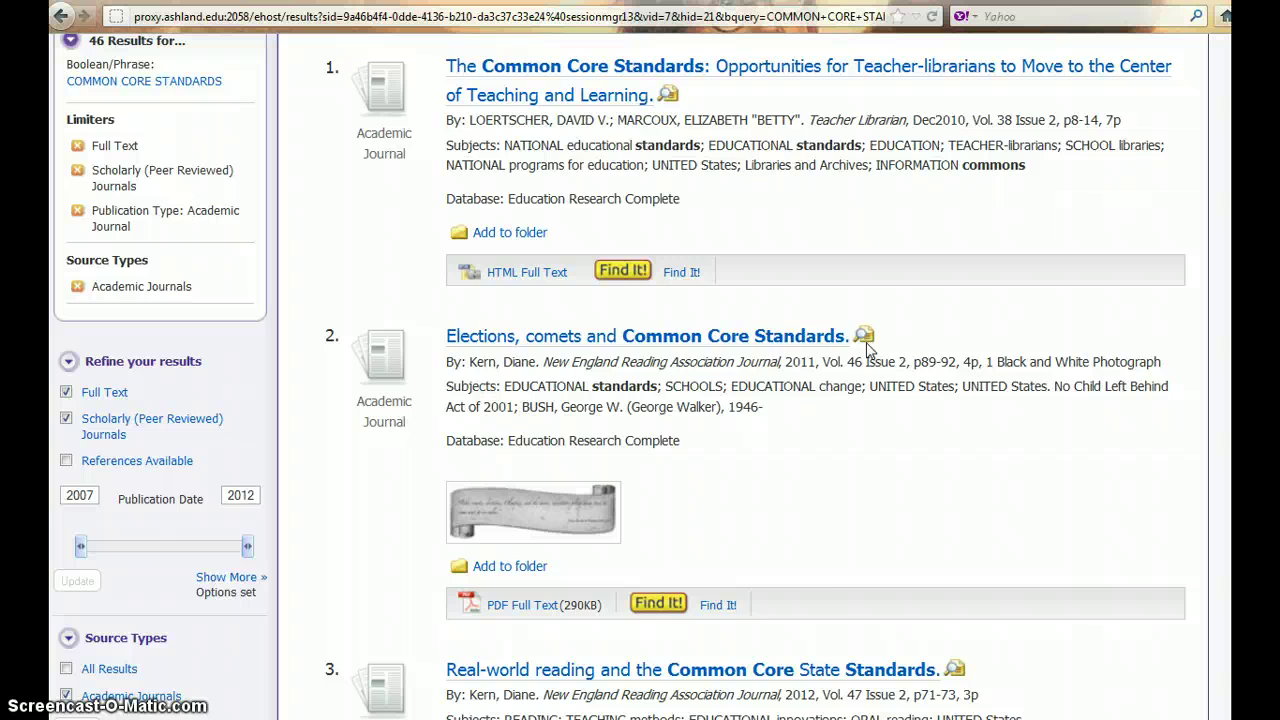
{"action": "mouse_move", "coordinate": [866, 339]}
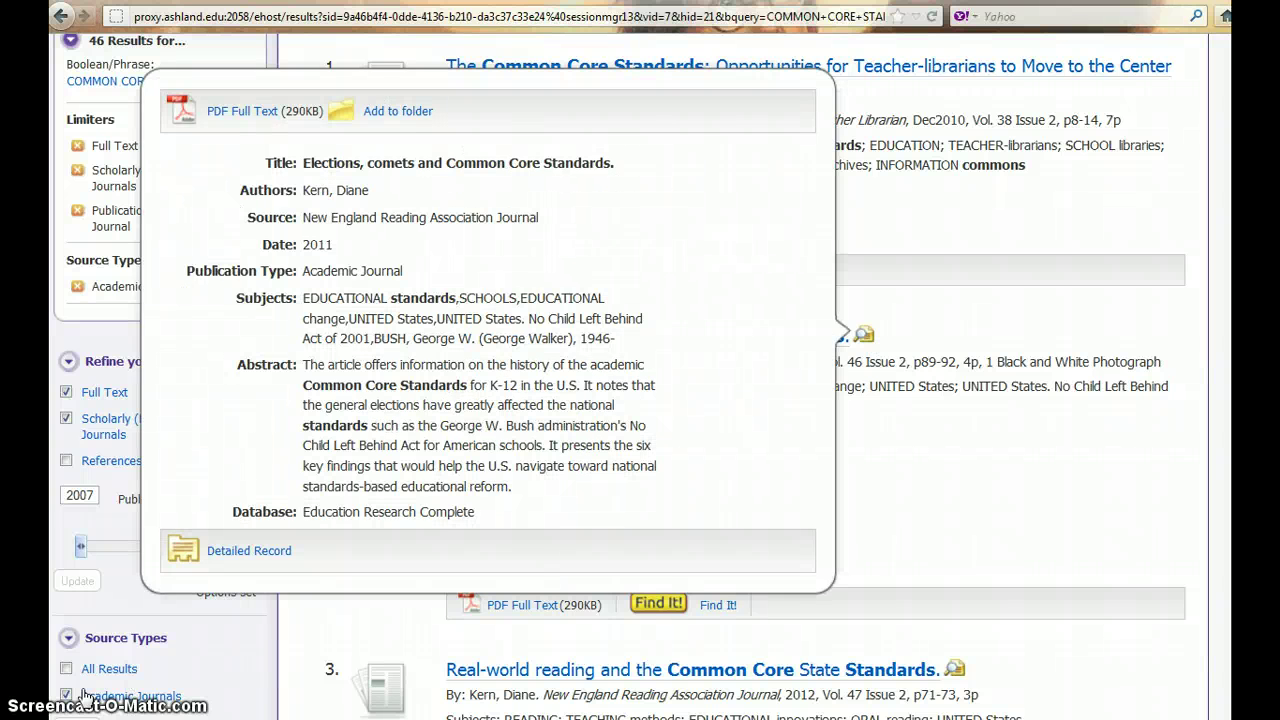
{"action": "scroll", "coordinate": [954, 433], "scroll_direction": "down", "scroll_amount": 4}
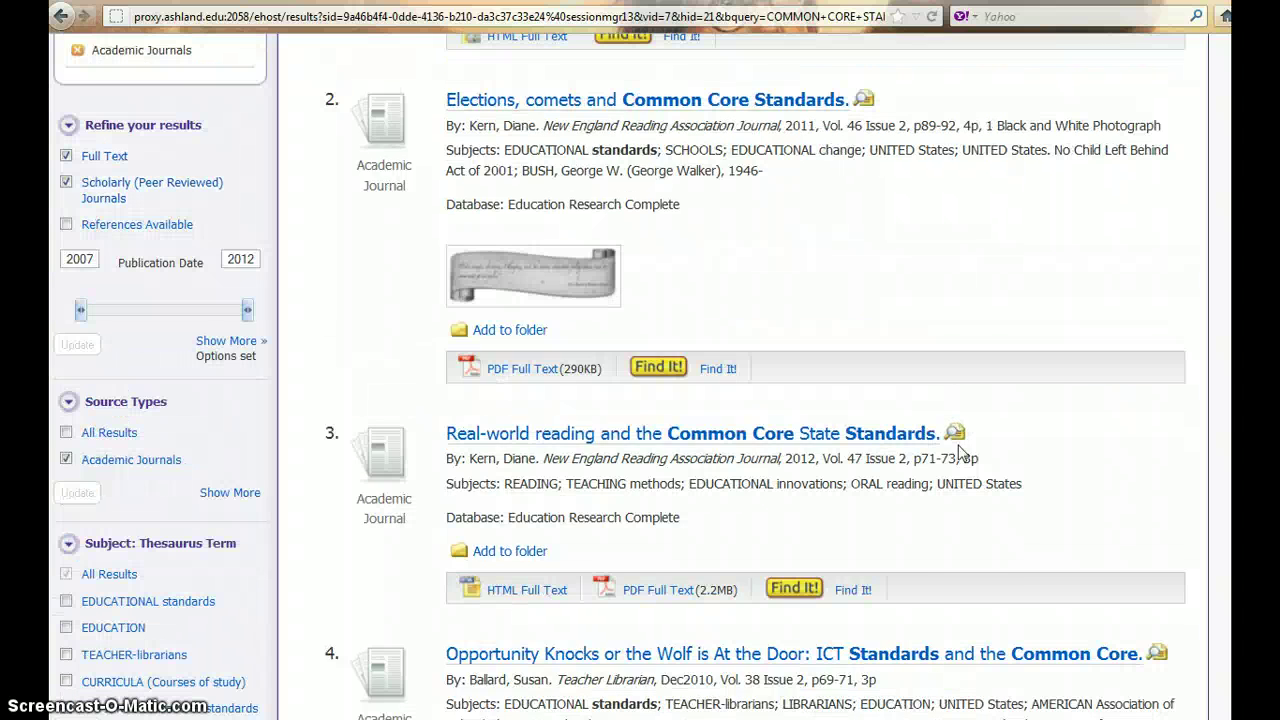
{"action": "mouse_move", "coordinate": [956, 440]}
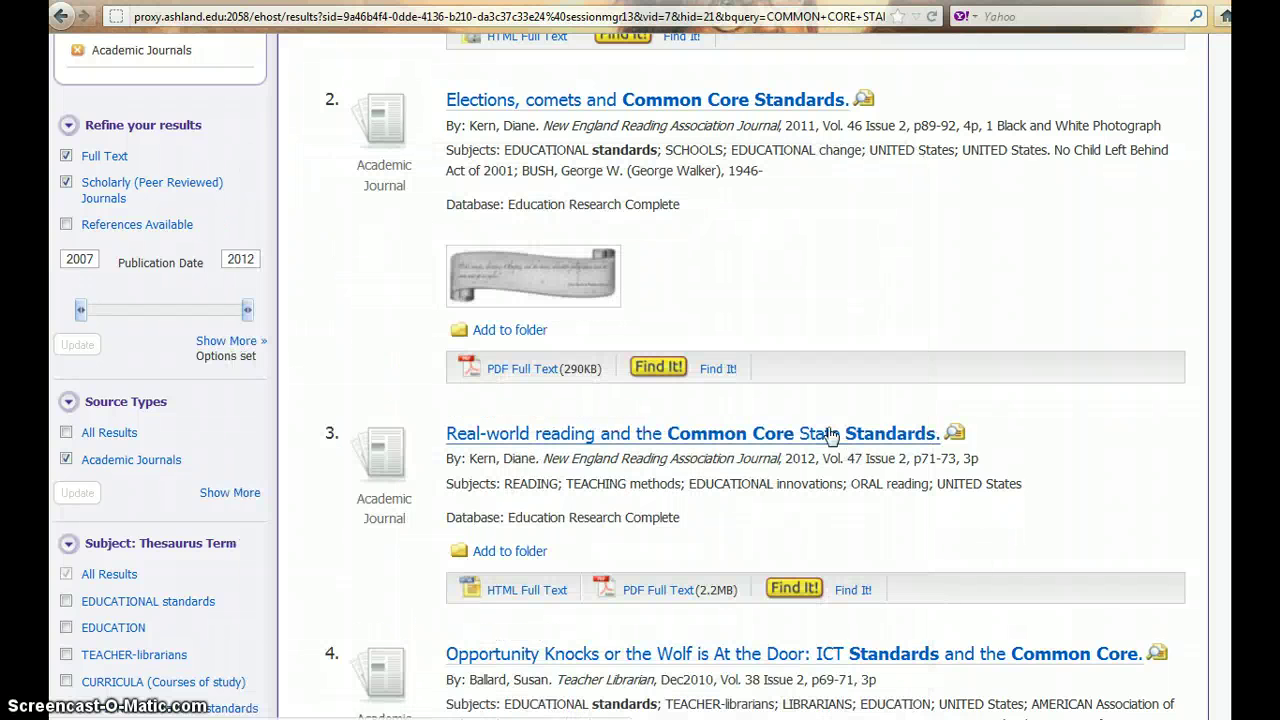
Open result 3, 'Real-world reading and the Common Core State Standards,' and read its abstract
{"action": "left_click", "coordinate": [830, 436]}
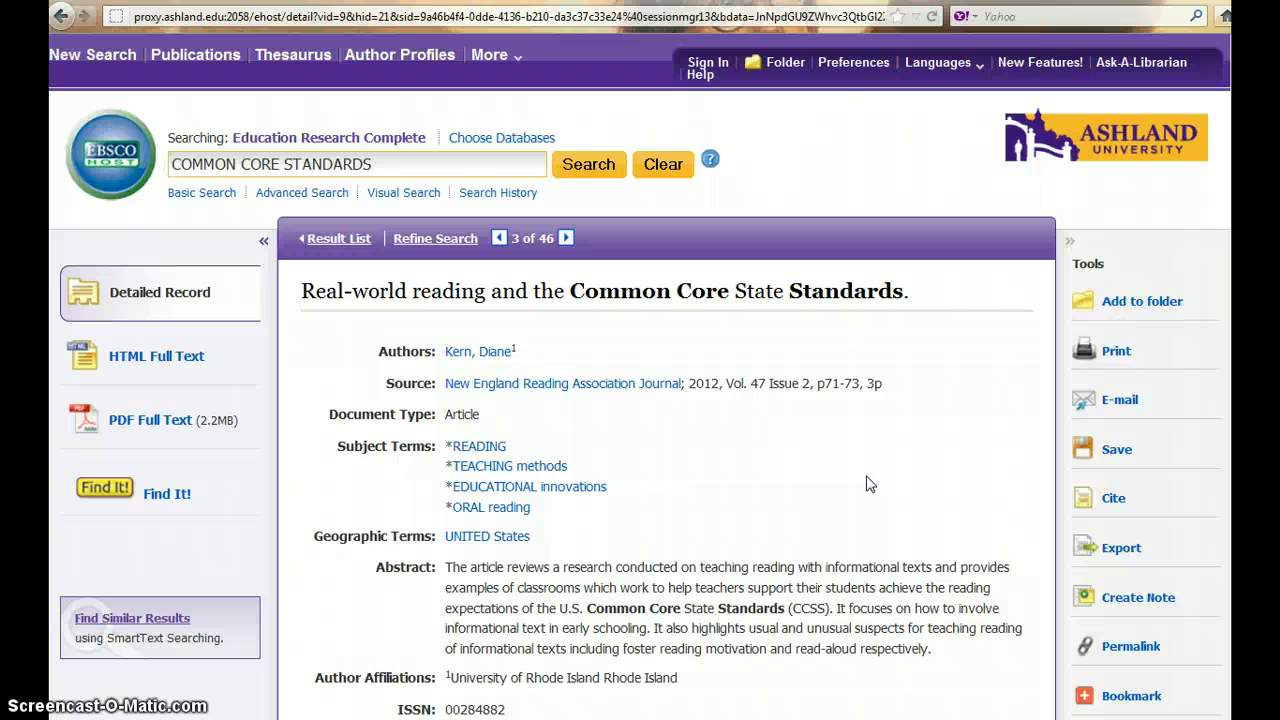
{"action": "scroll", "coordinate": [869, 484], "scroll_direction": "down", "scroll_amount": 3}
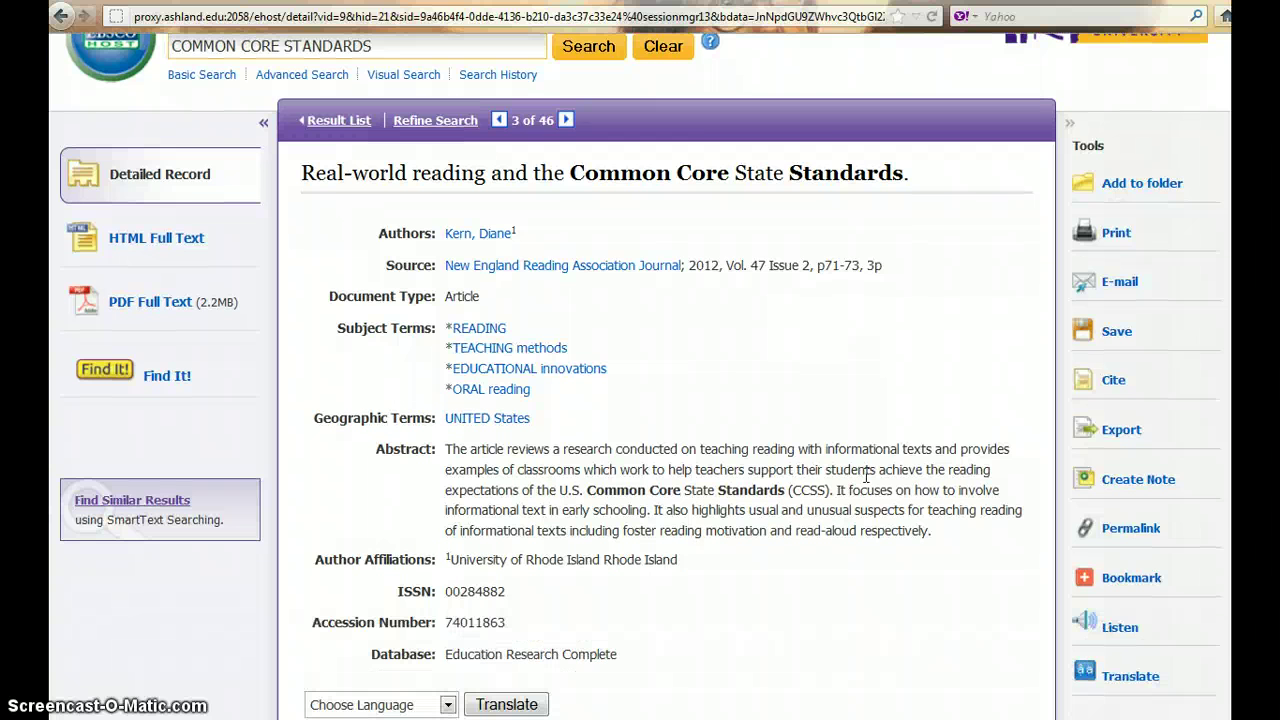
{"action": "scroll", "coordinate": [869, 484], "scroll_direction": "down", "scroll_amount": 4}
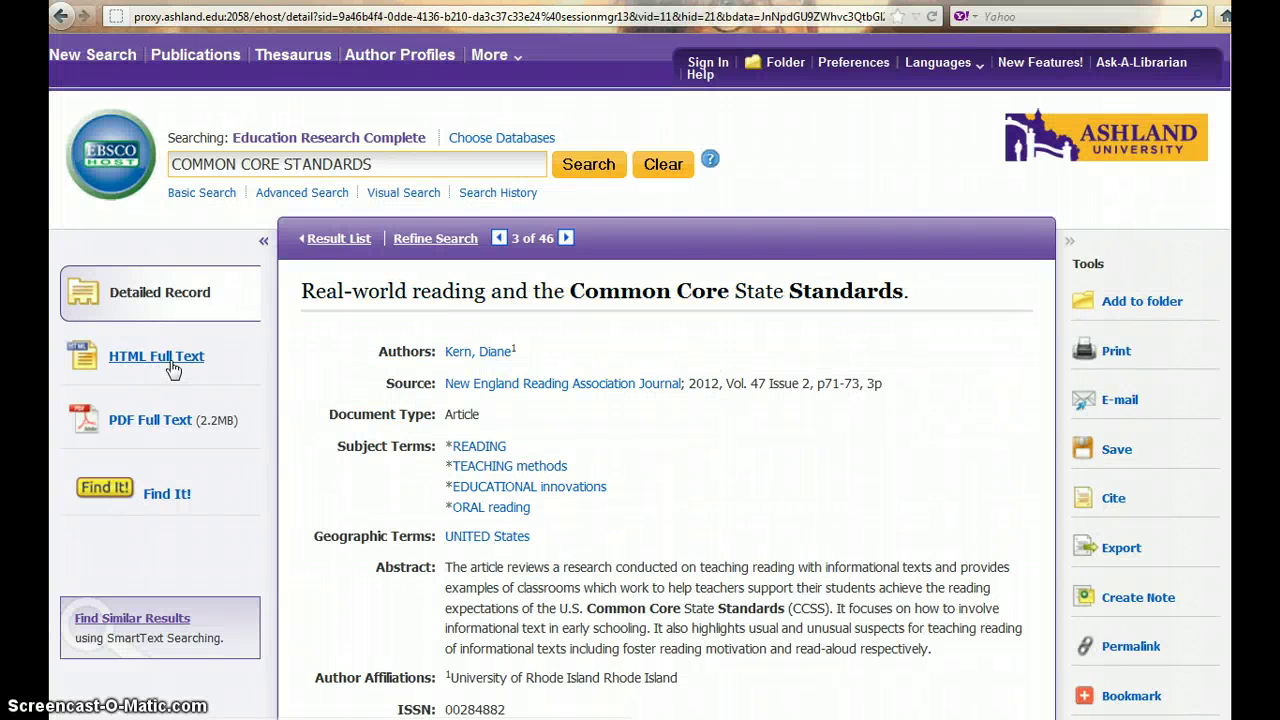
{"action": "left_click", "coordinate": [172, 369]}
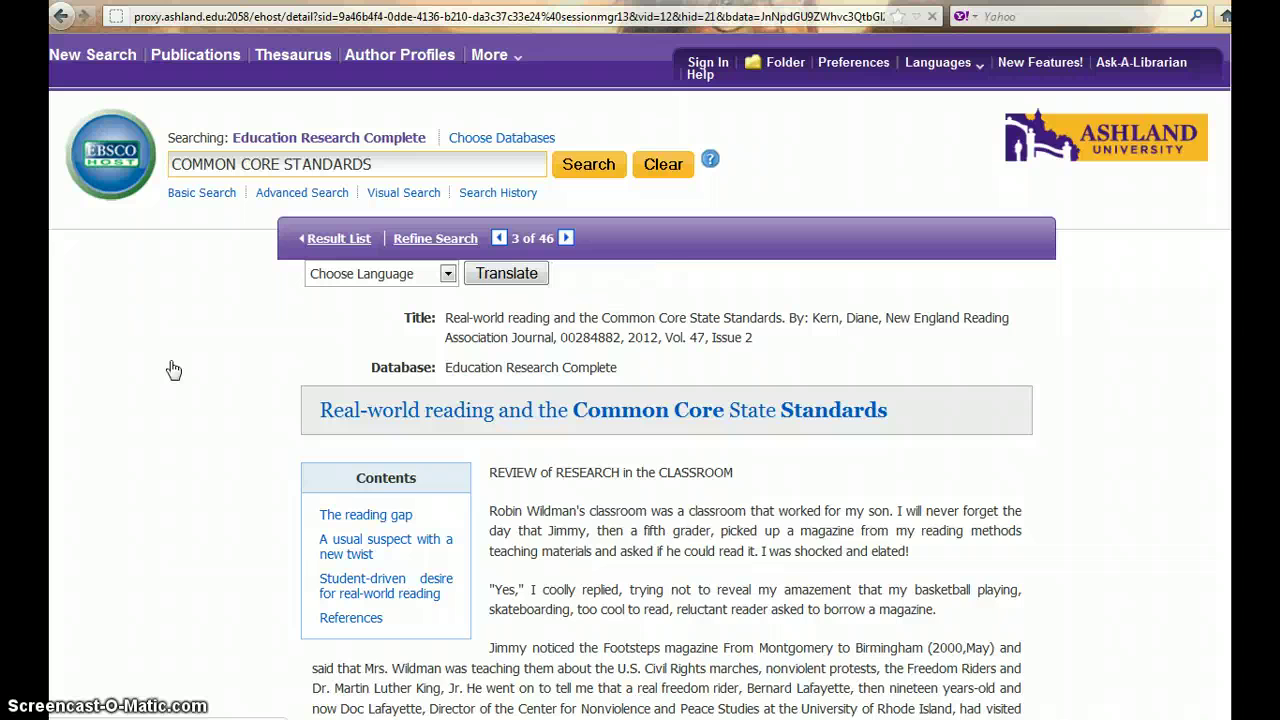
{"action": "left_click", "coordinate": [161, 424]}
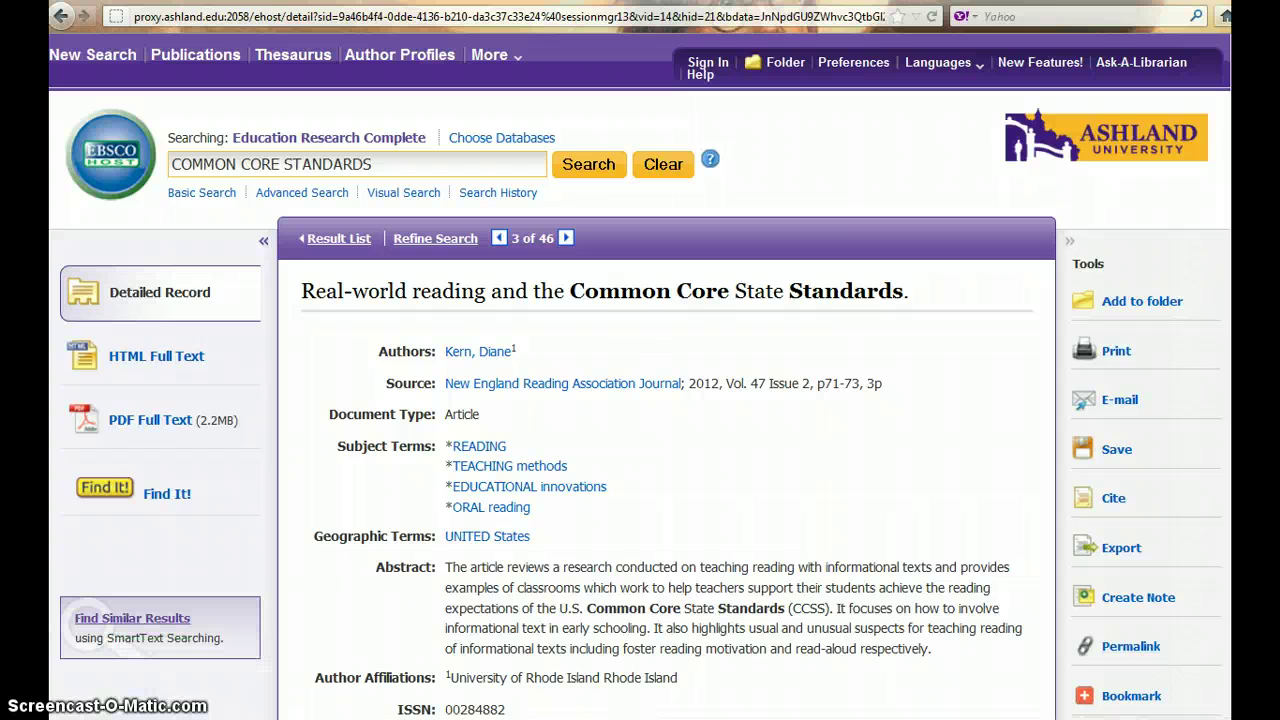
Add Real-world reading, Assisting Pupils in Mathematics Achievement, and I Wonder? to the folder
{"action": "left_click", "coordinate": [1168, 303]}
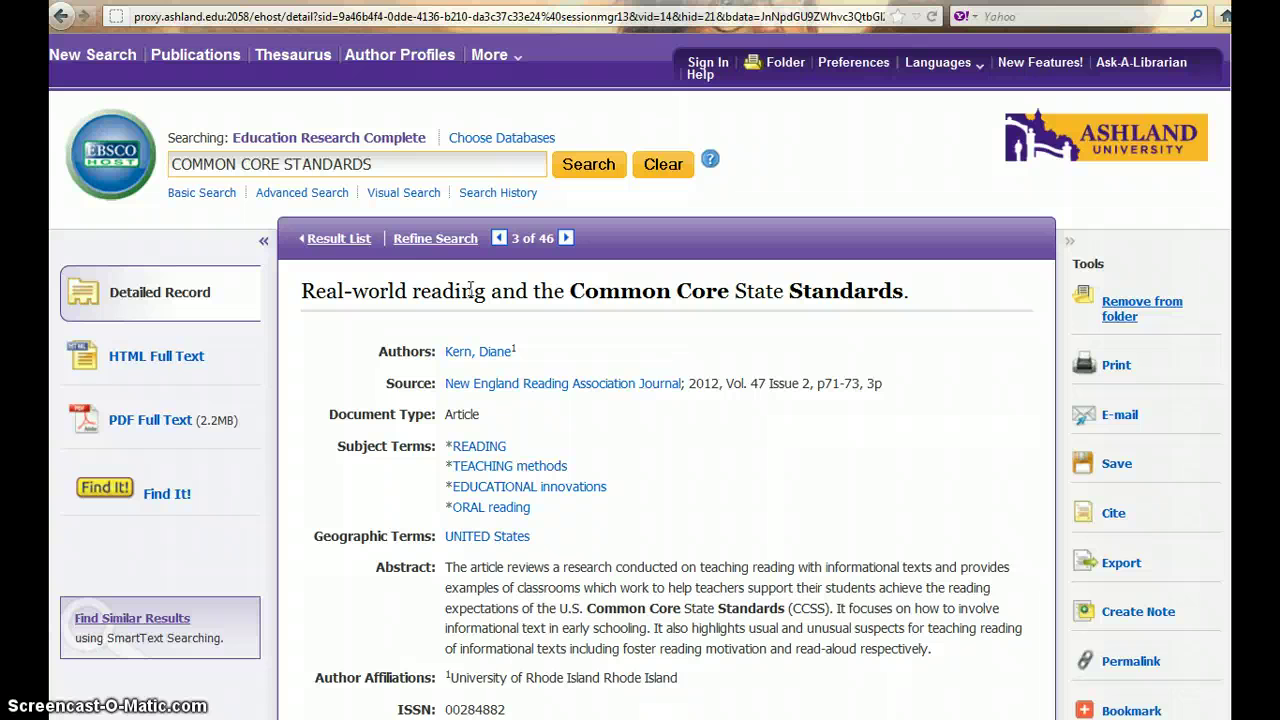
{"action": "left_click", "coordinate": [336, 243]}
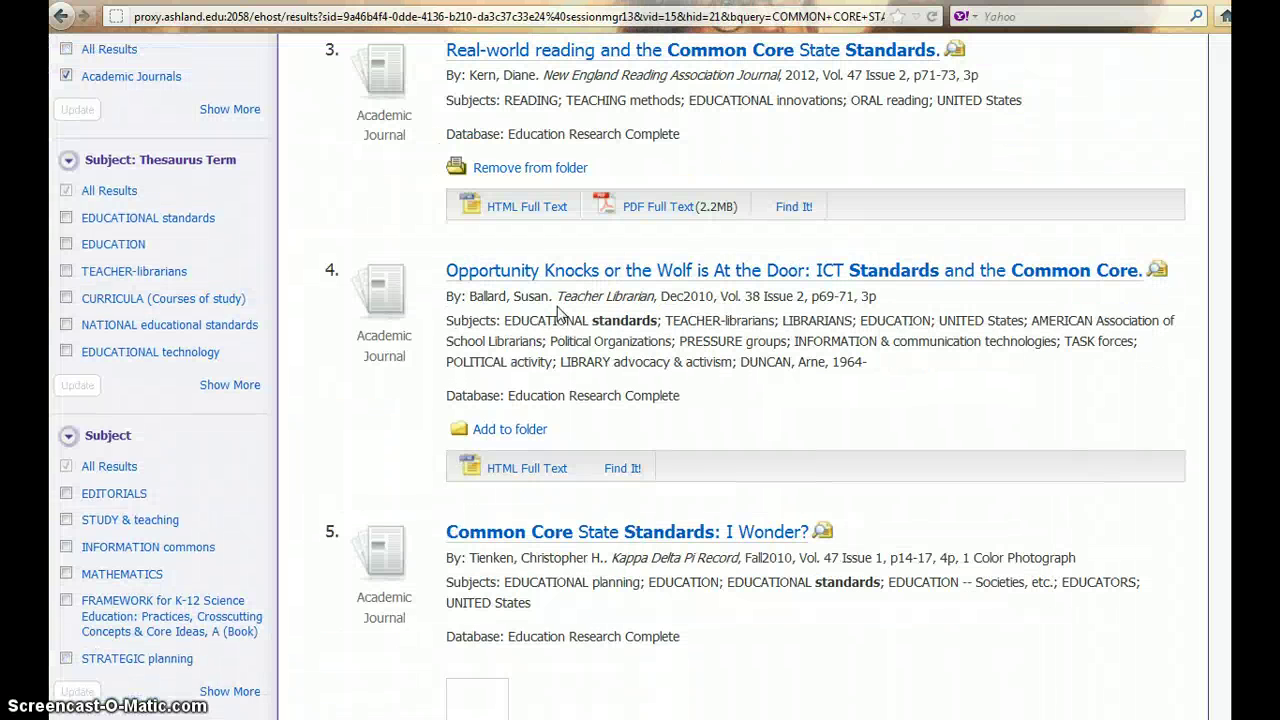
{"action": "scroll", "coordinate": [584, 415], "scroll_direction": "down", "scroll_amount": 3}
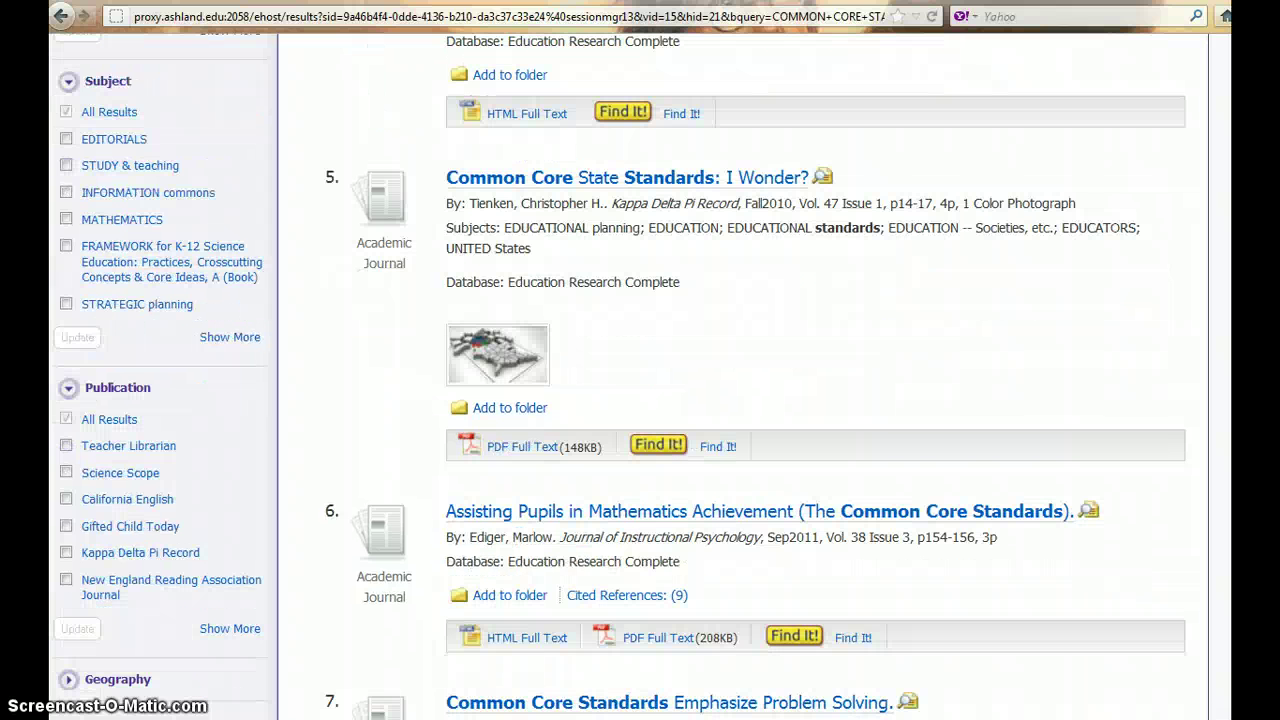
{"action": "left_click", "coordinate": [531, 600]}
{"action": "left_click", "coordinate": [510, 408]}
{"action": "scroll", "coordinate": [927, 308], "scroll_direction": "up", "scroll_amount": 10}
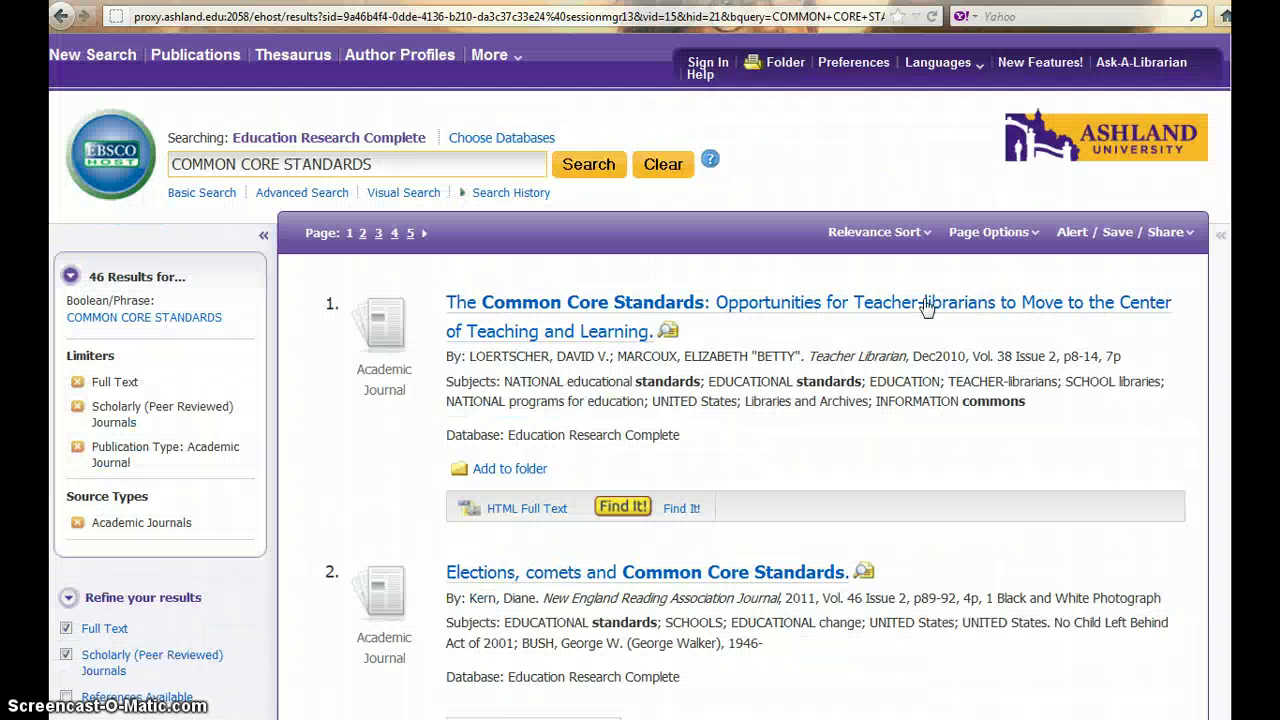
Review the saved articles in the Folder, then go to Sign In for My EBSCOhost
{"action": "left_click", "coordinate": [785, 66]}
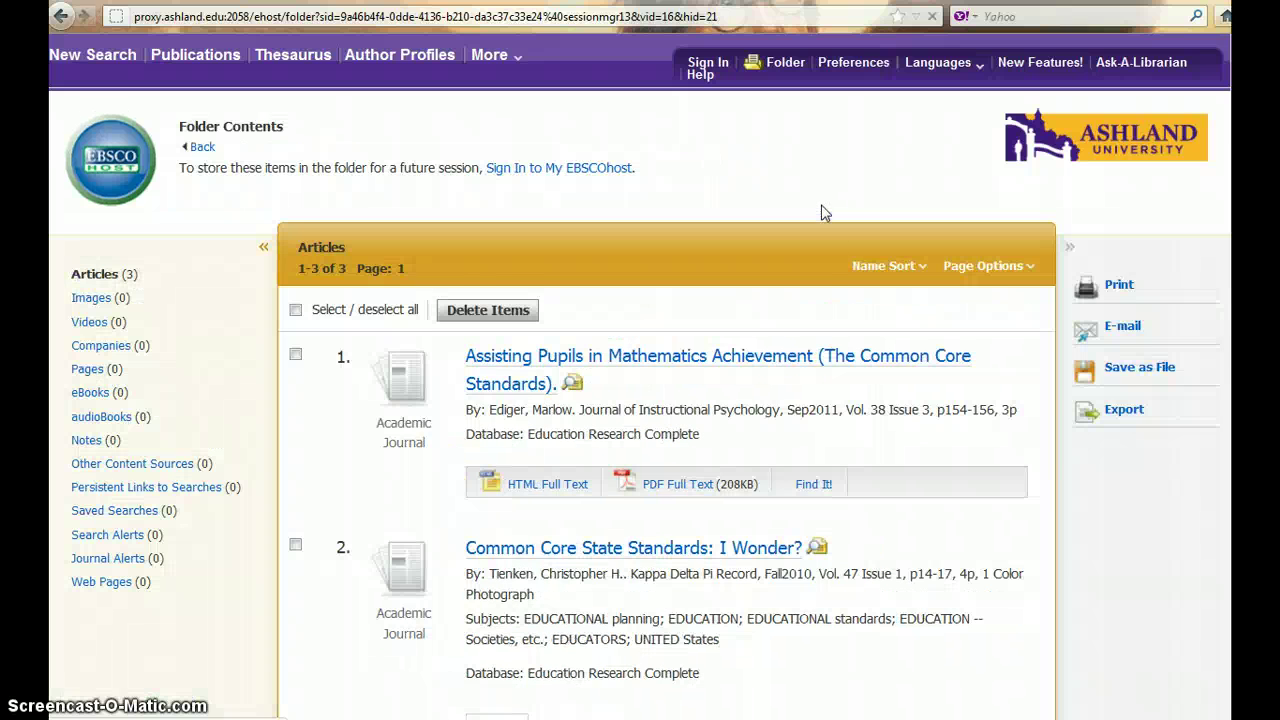
{"action": "scroll", "coordinate": [766, 263], "scroll_direction": "down", "scroll_amount": 5}
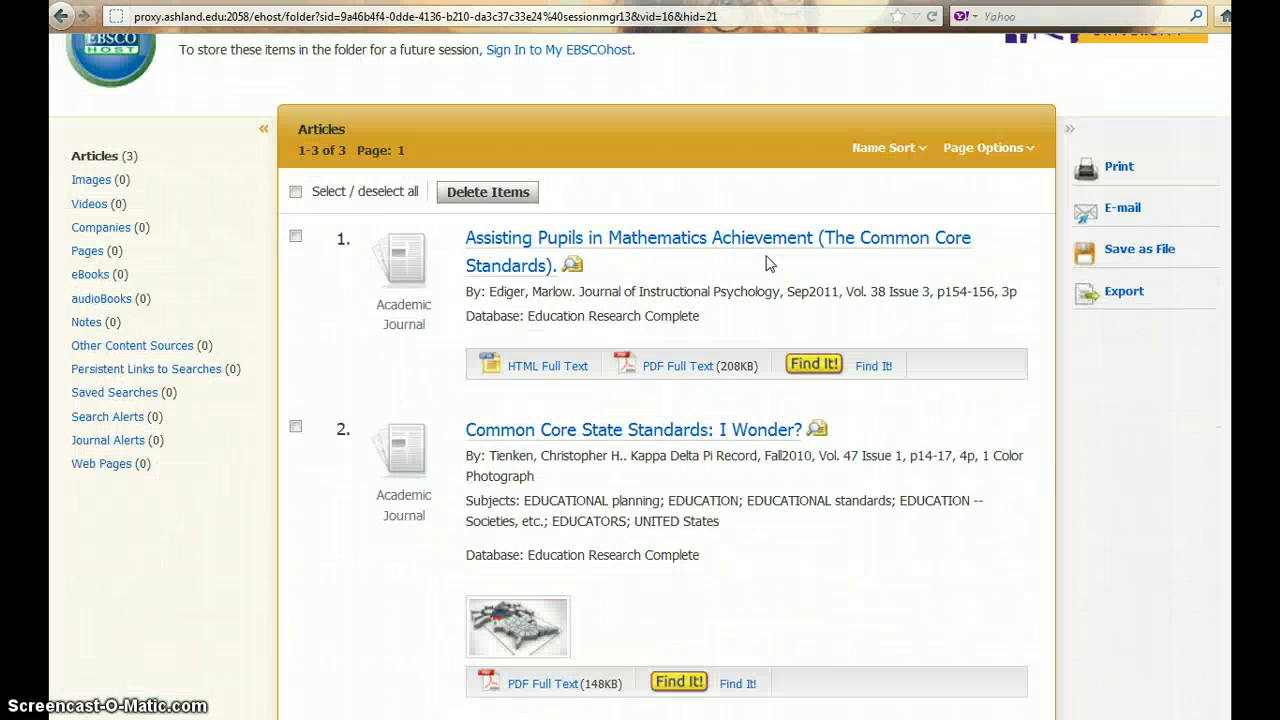
{"action": "scroll", "coordinate": [766, 263], "scroll_direction": "up", "scroll_amount": 5}
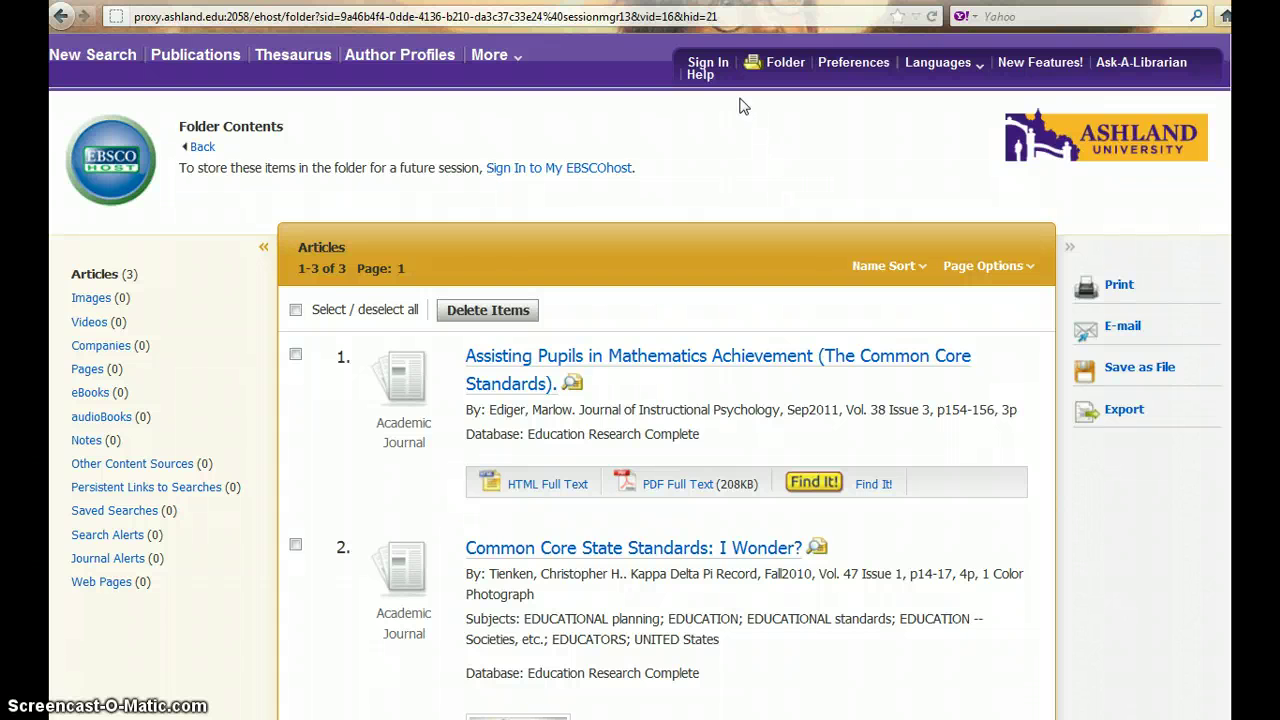
{"action": "left_click", "coordinate": [719, 68]}
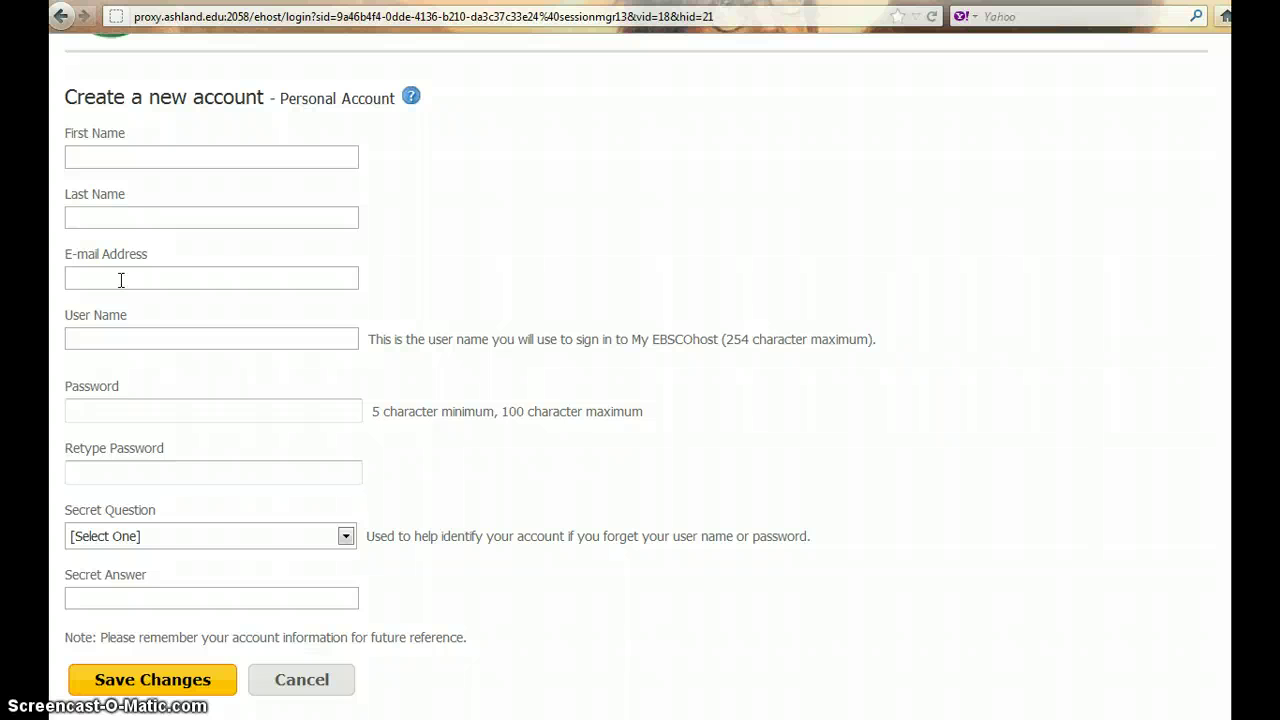
Enter the account password to sign in to My EBSCOhost and view its 8 saved articles
{"action": "left_click", "coordinate": [110, 416]}
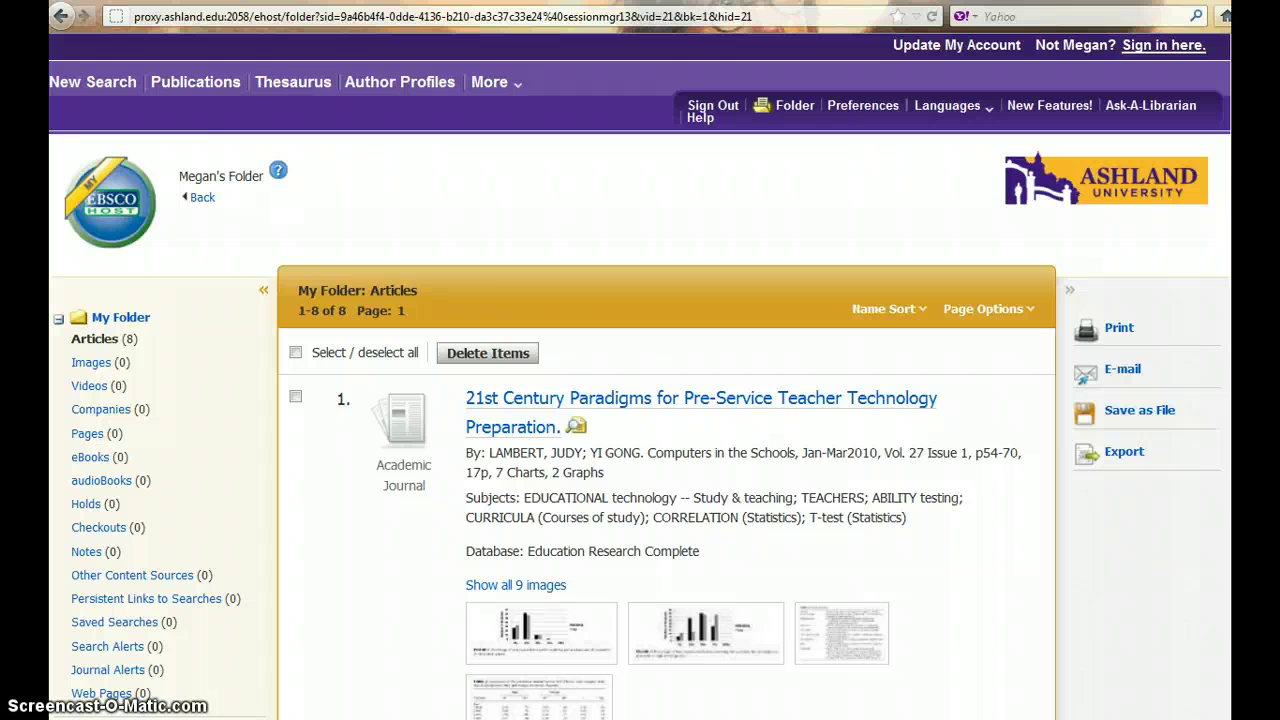
Start a New Search, then sign out of the personal EBSCOhost account
{"action": "left_click", "coordinate": [93, 82]}
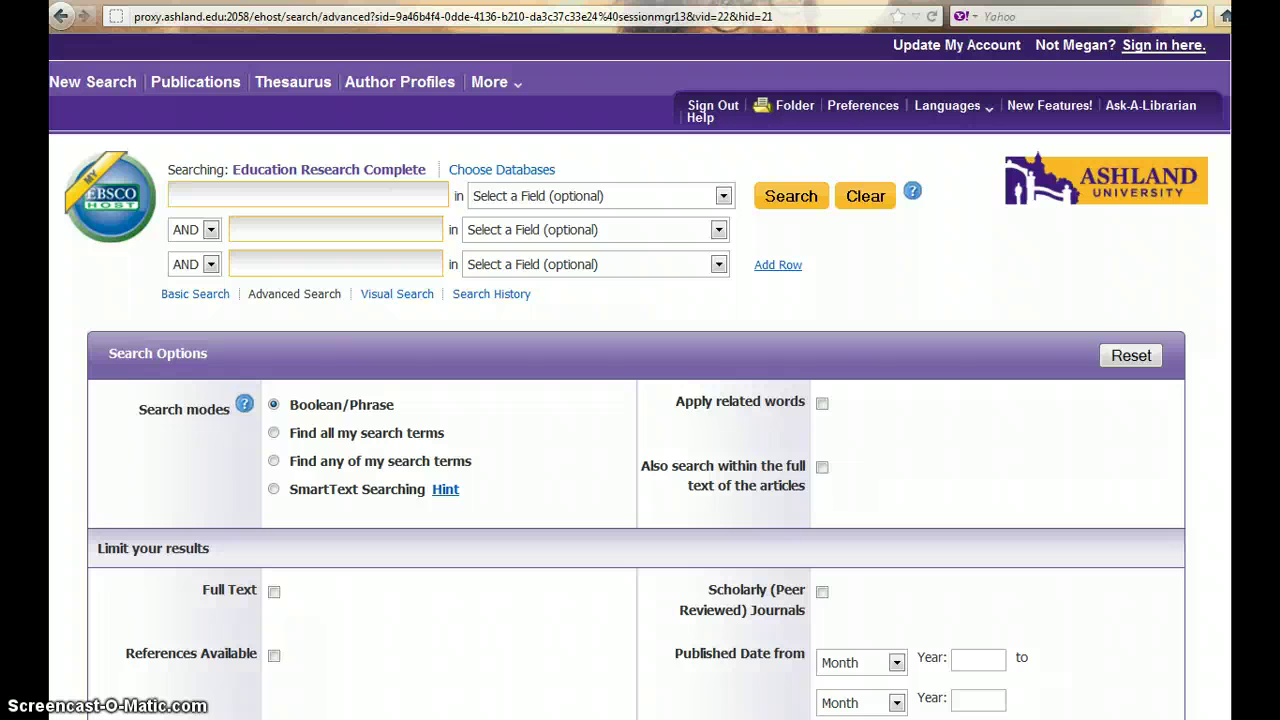
{"action": "left_click", "coordinate": [726, 110]}
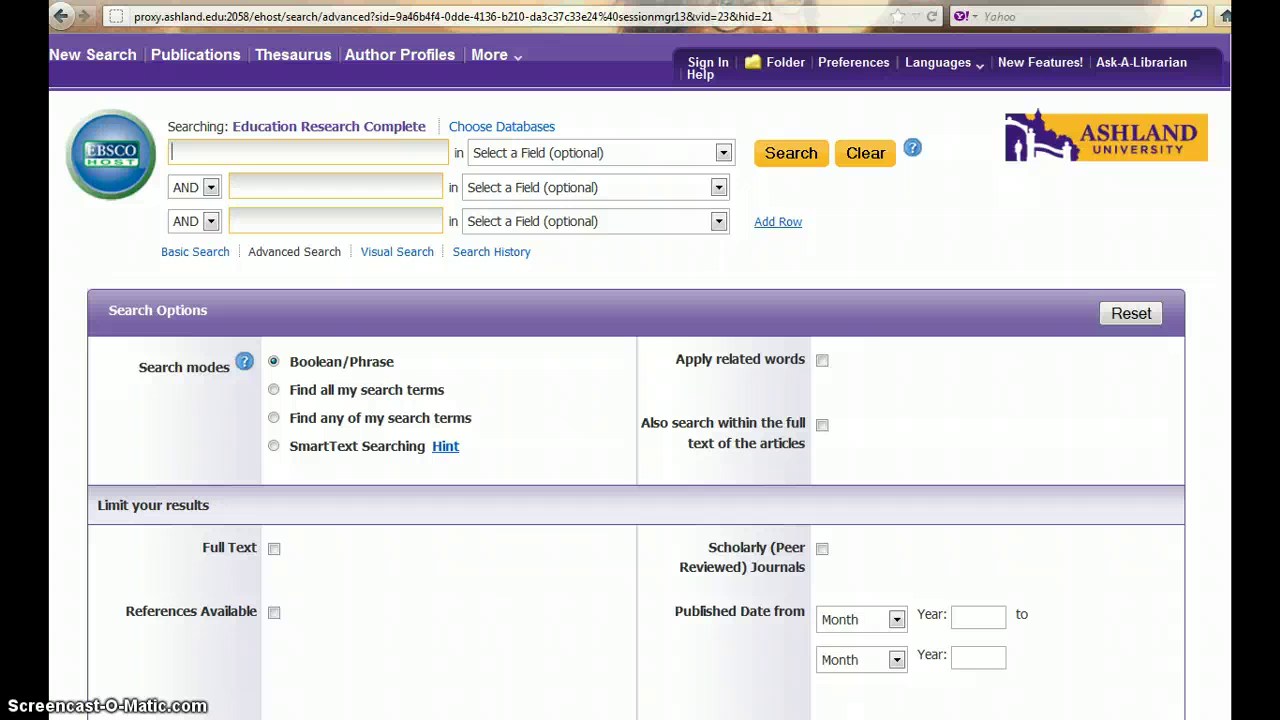
Browse the EBSCOhost Help pages in the help popup
{"action": "left_click", "coordinate": [700, 76]}
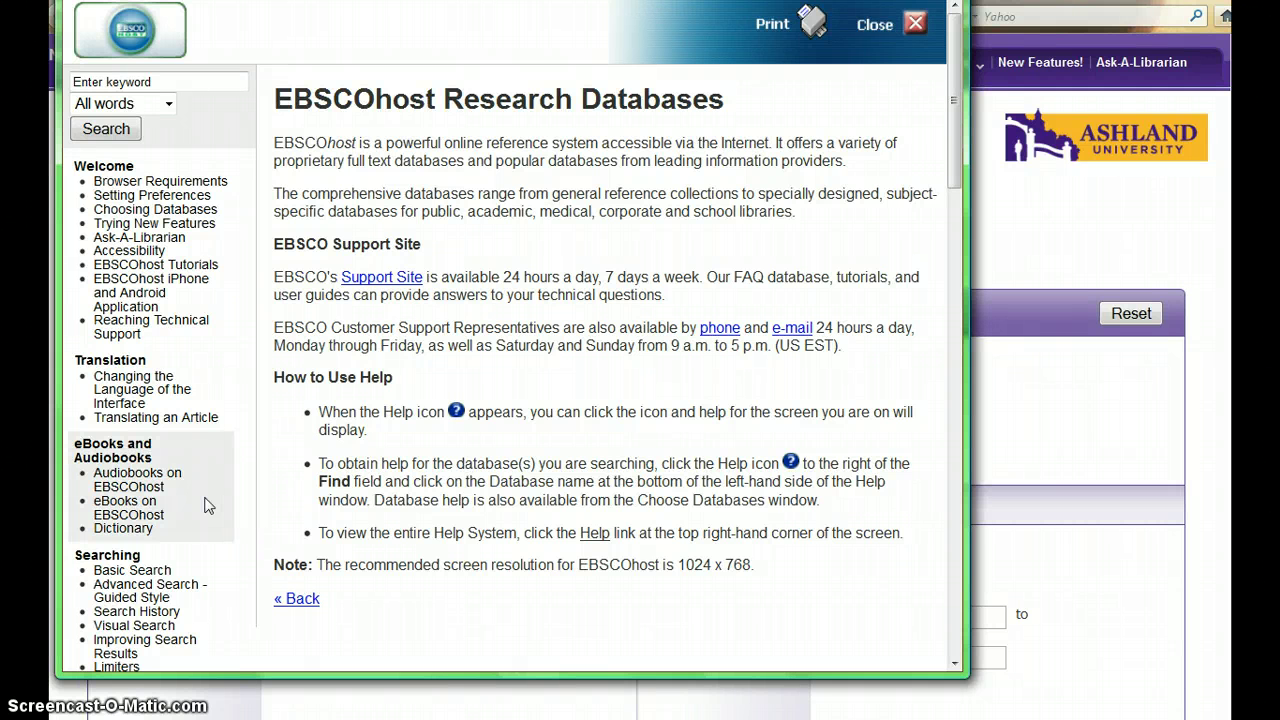
{"action": "scroll", "coordinate": [206, 506], "scroll_direction": "down", "scroll_amount": 5}
{"action": "scroll", "coordinate": [206, 512], "scroll_direction": "down", "scroll_amount": 3}
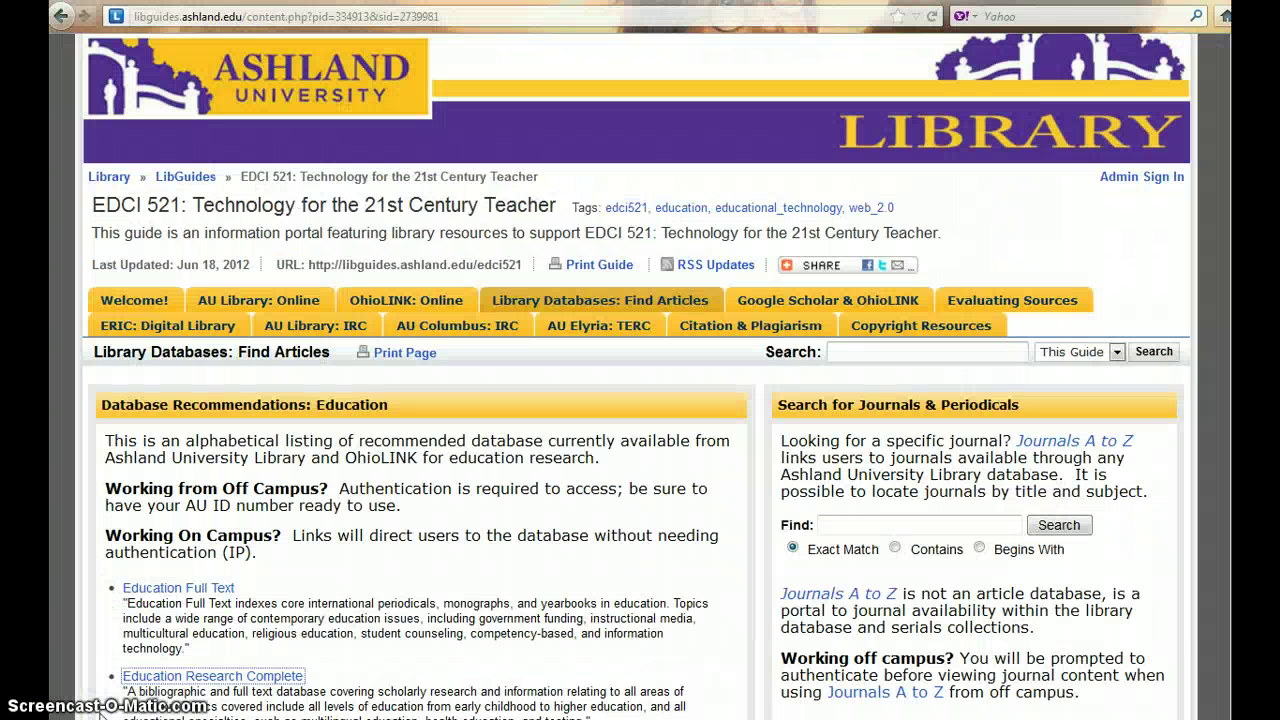
Look through the AU Library: Online quick links, then go back to the guide's Welcome! page
{"action": "left_click", "coordinate": [267, 302]}
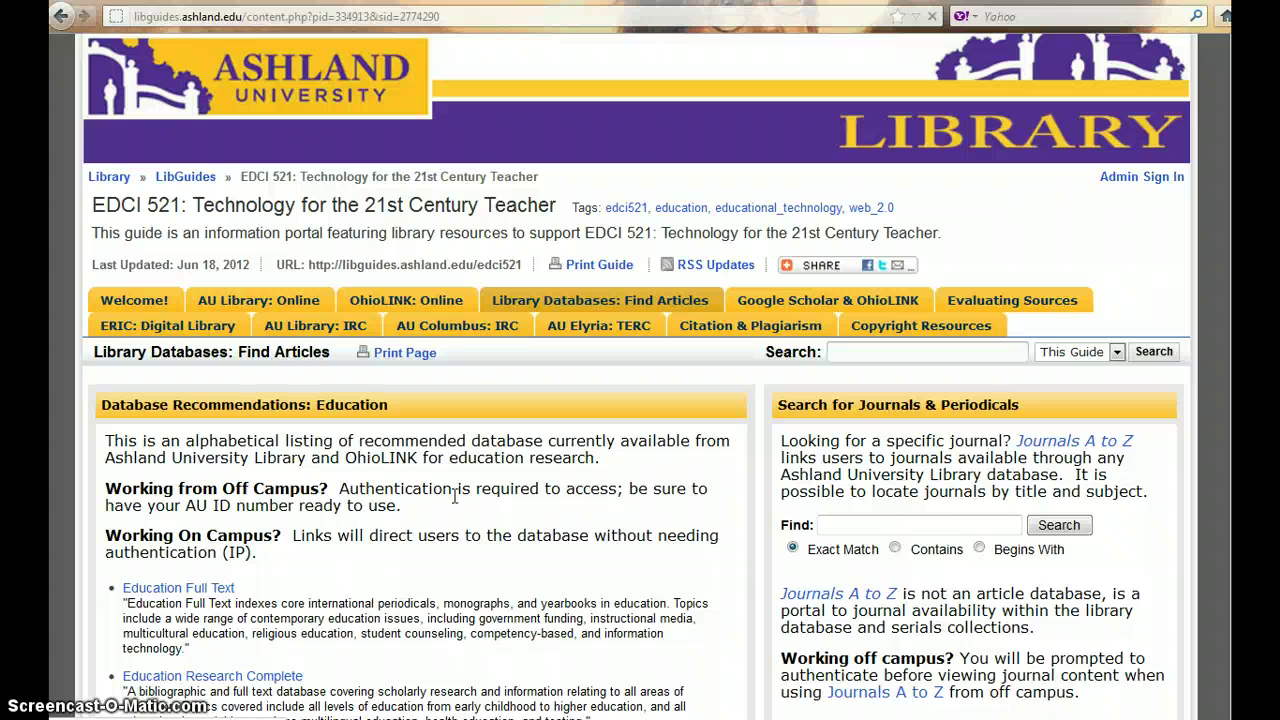
{"action": "scroll", "coordinate": [563, 519], "scroll_direction": "down", "scroll_amount": 3}
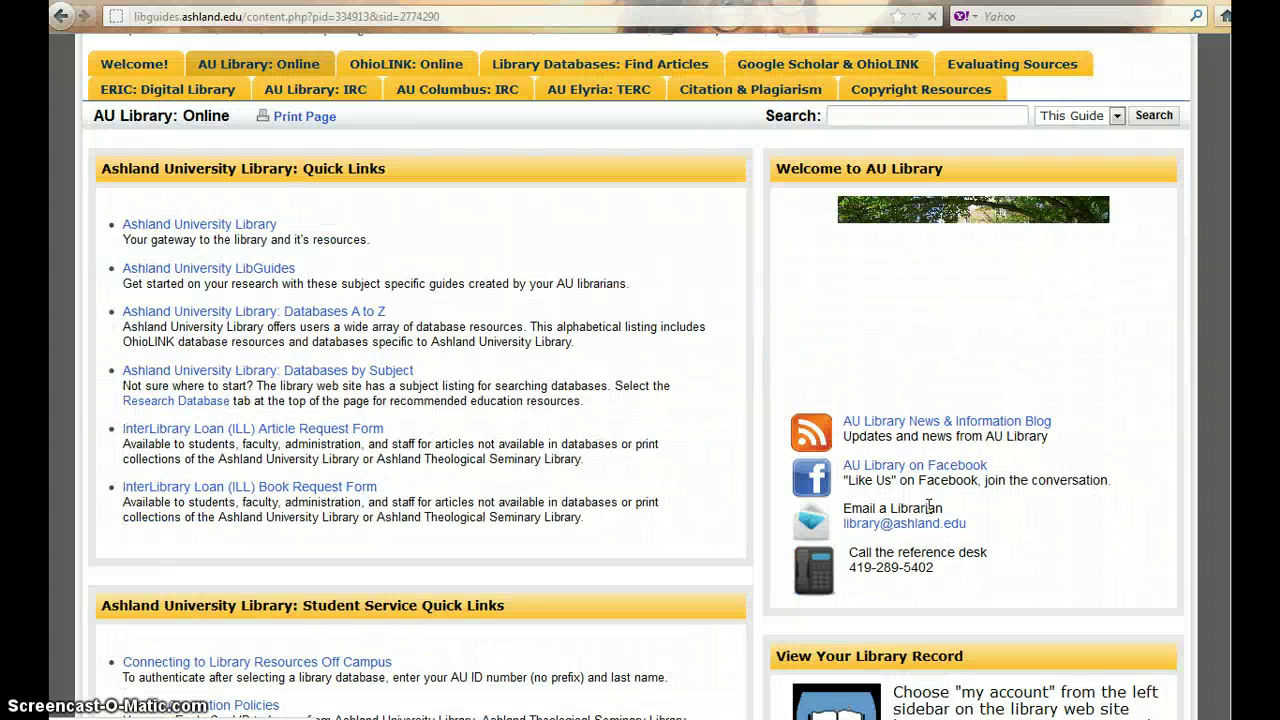
{"action": "scroll", "coordinate": [622, 502], "scroll_direction": "down", "scroll_amount": 2}
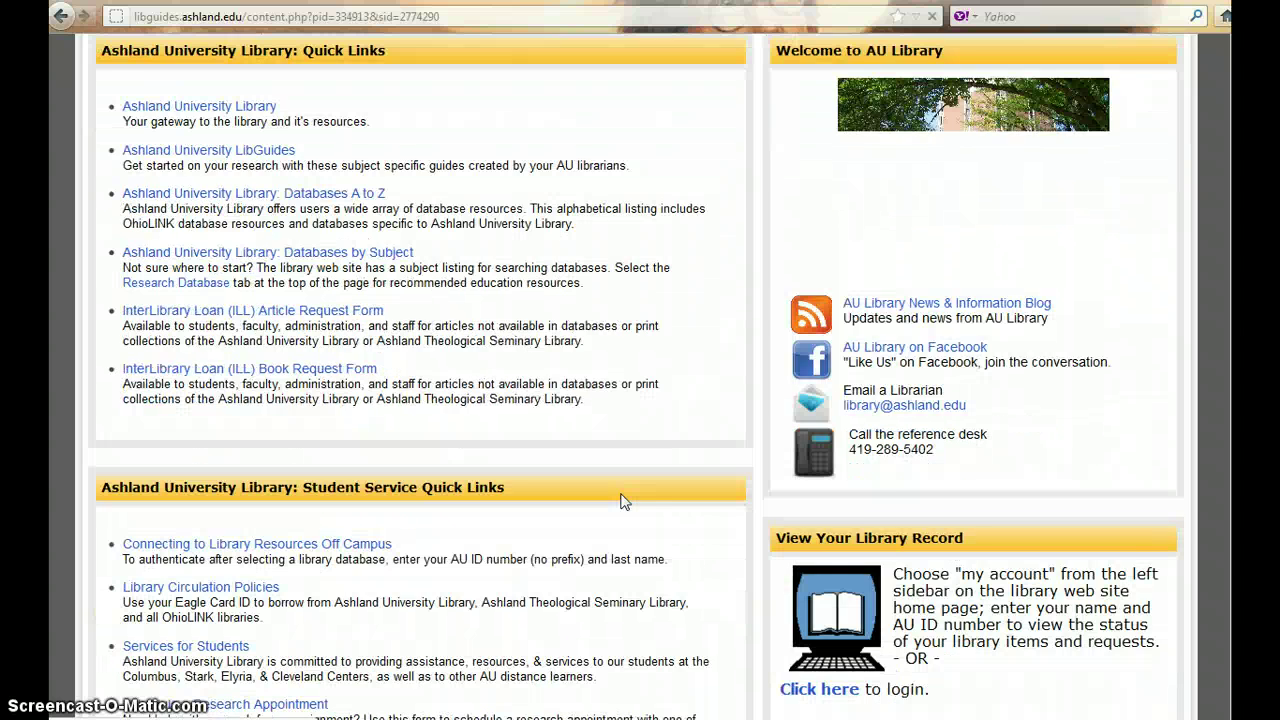
{"action": "scroll", "coordinate": [622, 502], "scroll_direction": "down", "scroll_amount": 1}
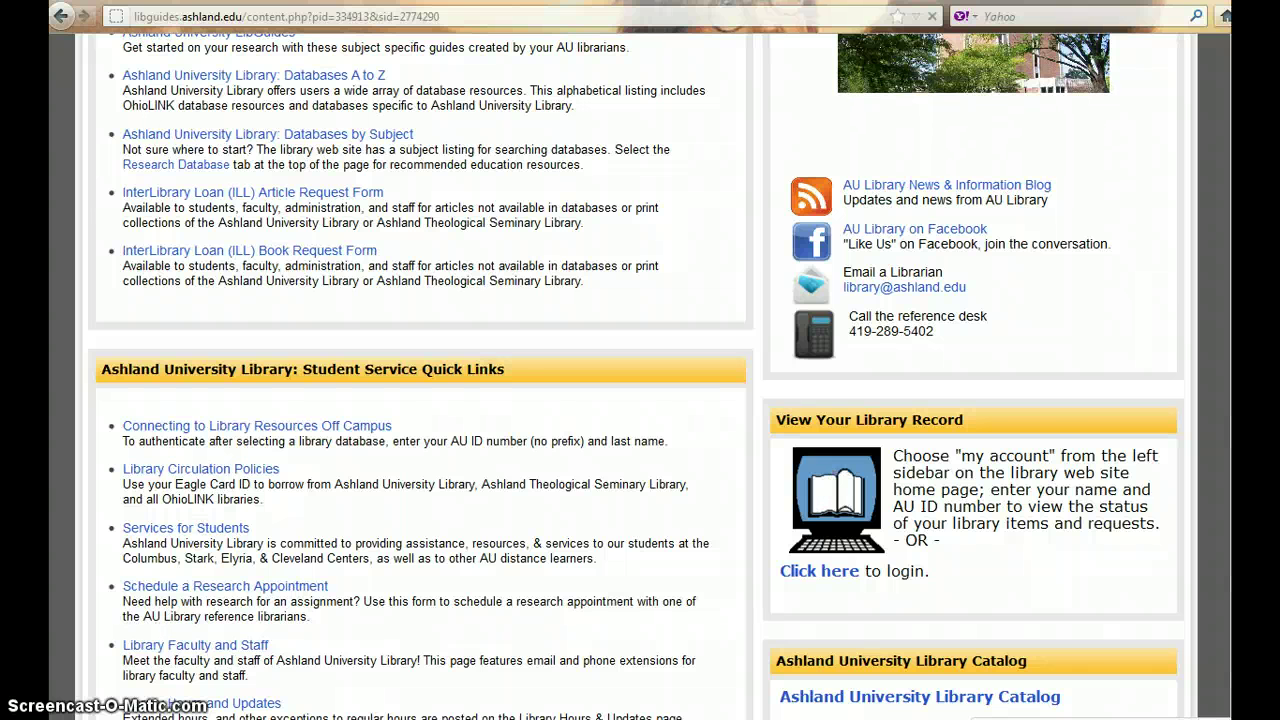
{"action": "scroll", "coordinate": [155, 190], "scroll_direction": "up", "scroll_amount": 3}
{"action": "left_click", "coordinate": [155, 190]}
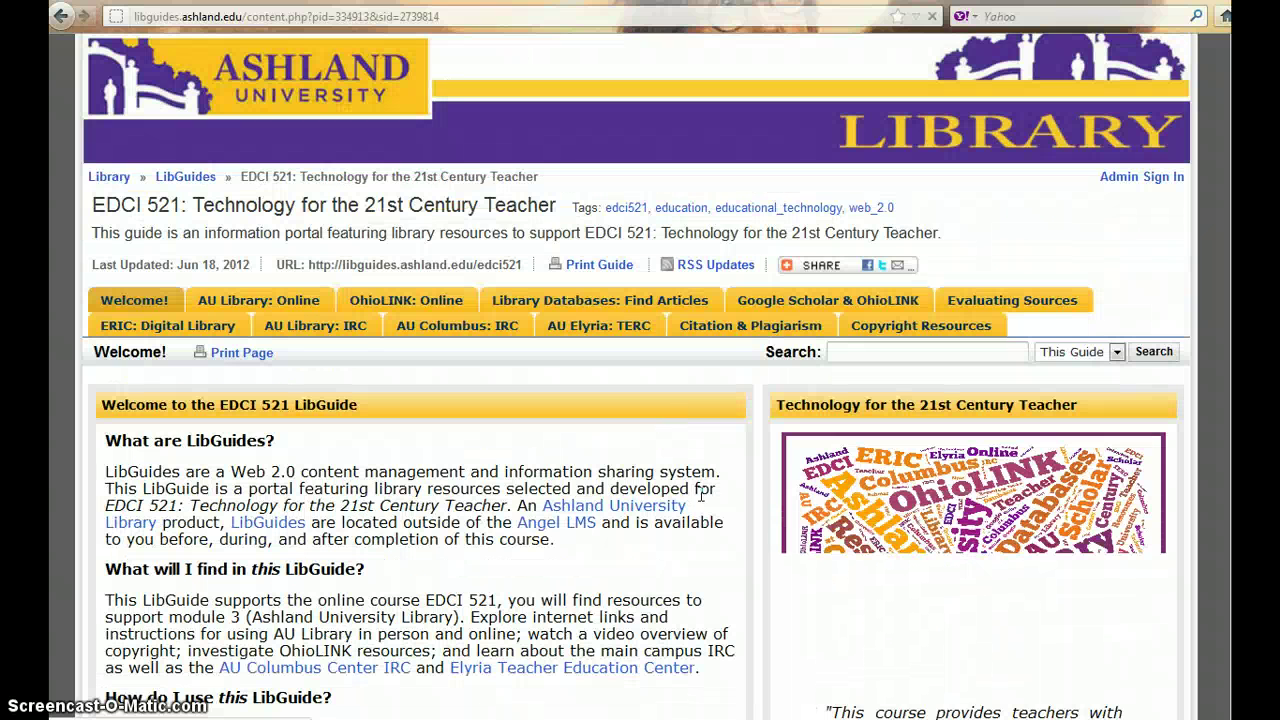